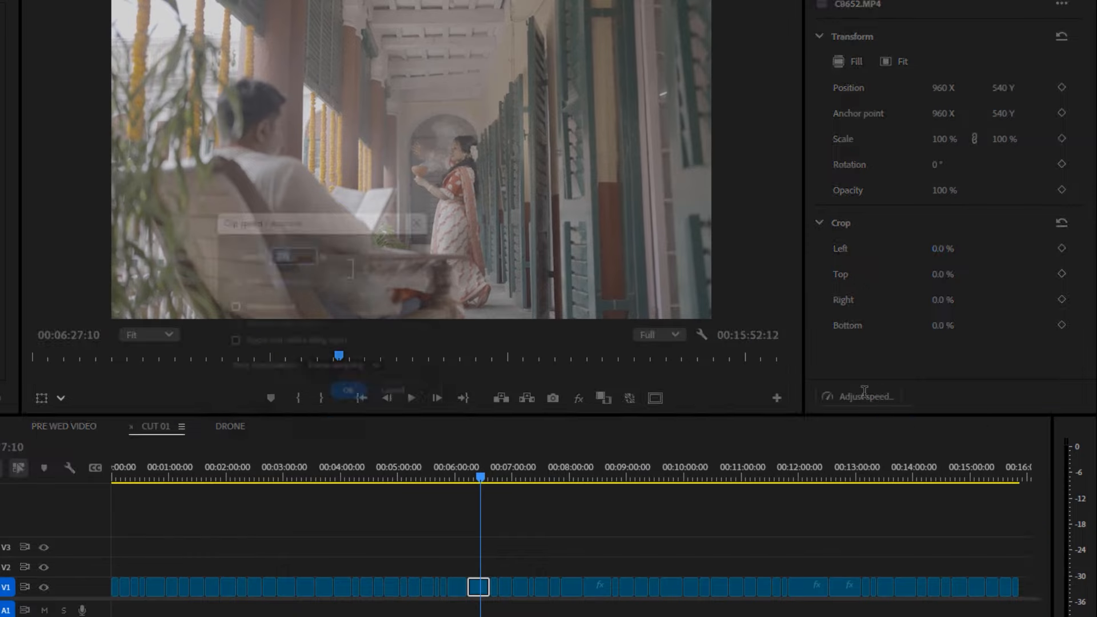
# Set the selected C8652.MP4 clip's speed to 200% and play it back from its start.
pyautogui.write('200')
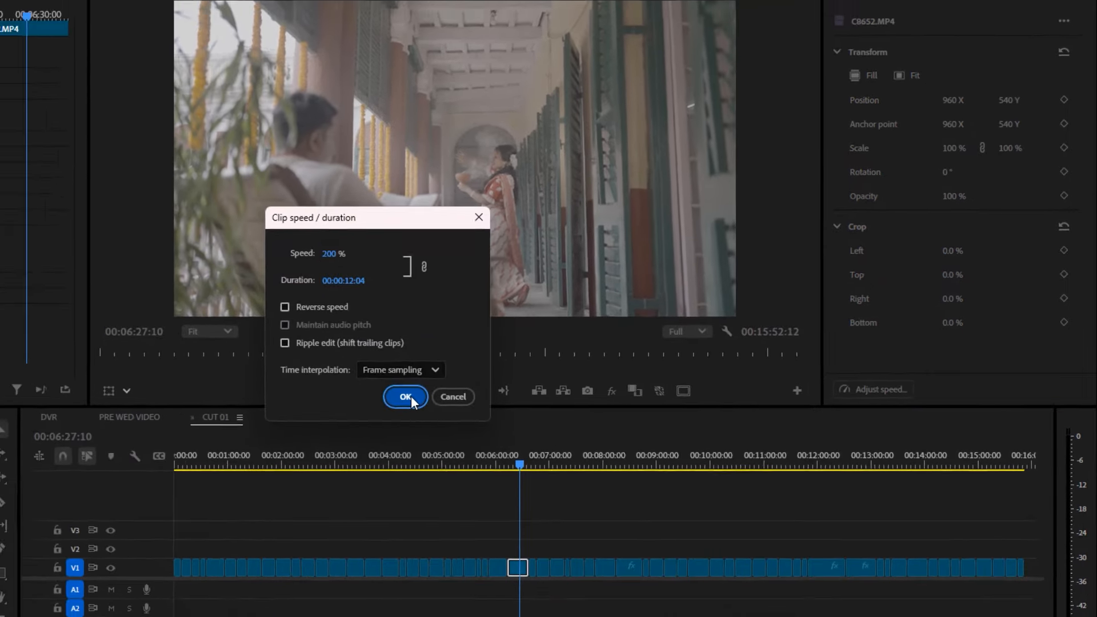
pyautogui.click(358, 405)
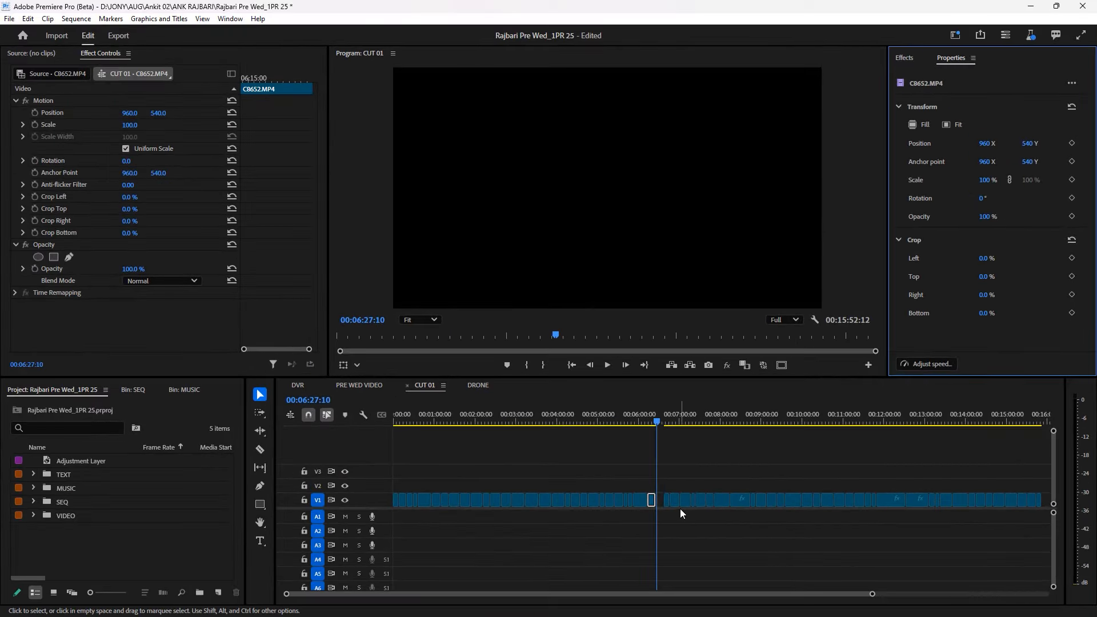
pyautogui.click(650, 424)
pyautogui.press('space')
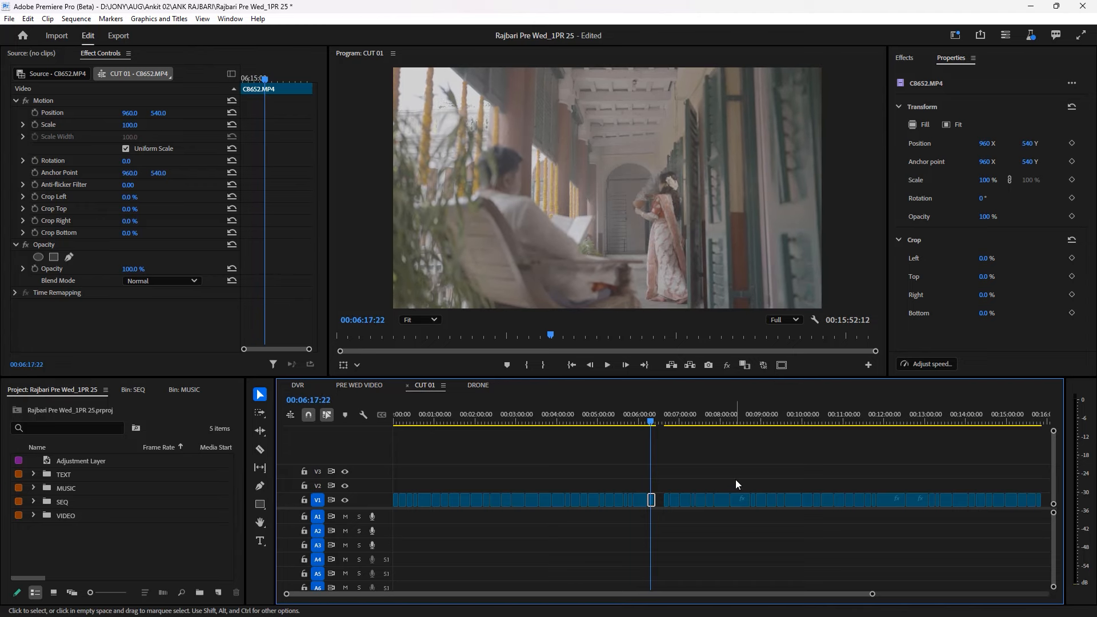
# Select all clips in the CUT 01 sequence and set their speed to 200%.
pyautogui.moveTo(872, 594); pyautogui.dragTo(968, 584)
pyautogui.moveTo(937, 486); pyautogui.dragTo(393, 521)
pyautogui.click(921, 366)
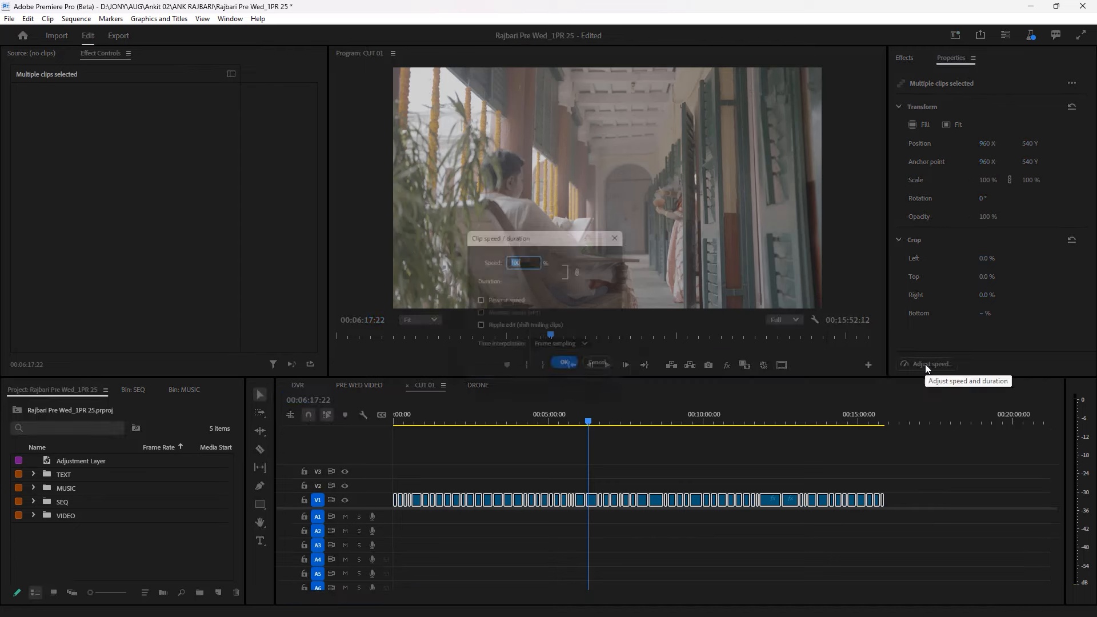
pyautogui.write('200')
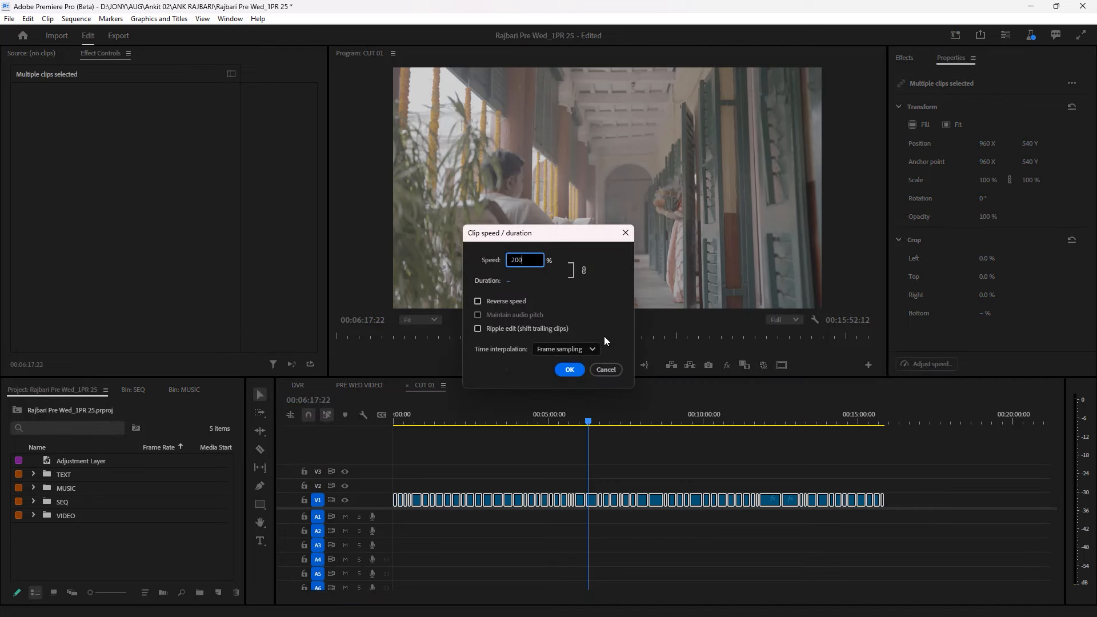
pyautogui.click(569, 370)
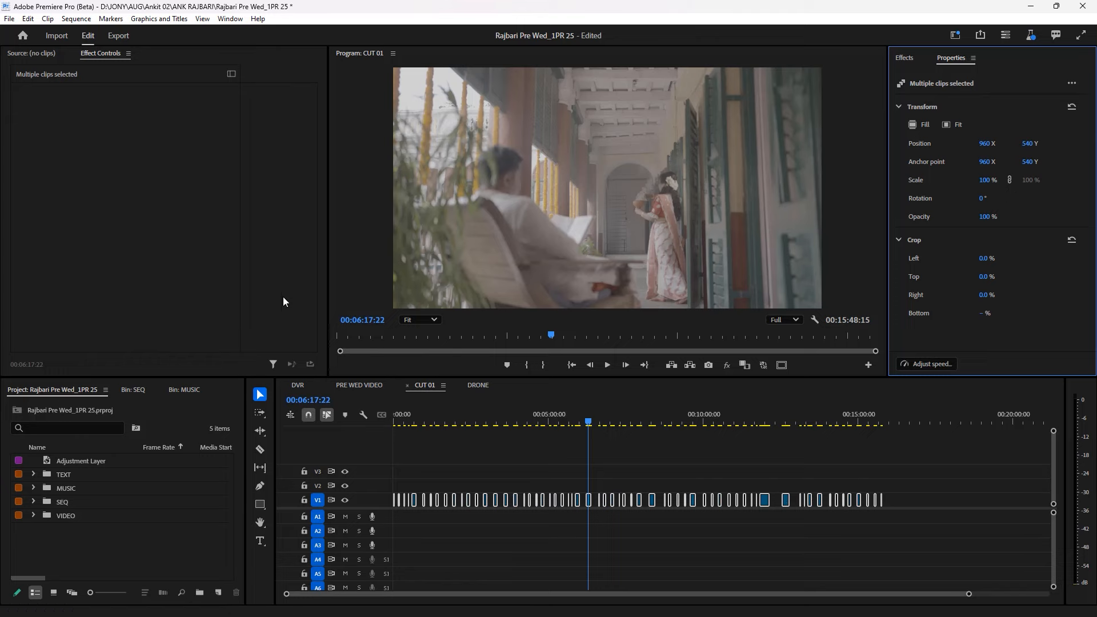
# Close all the gaps between the sped-up clips in the CUT 01 sequence.
pyautogui.click(76, 18)
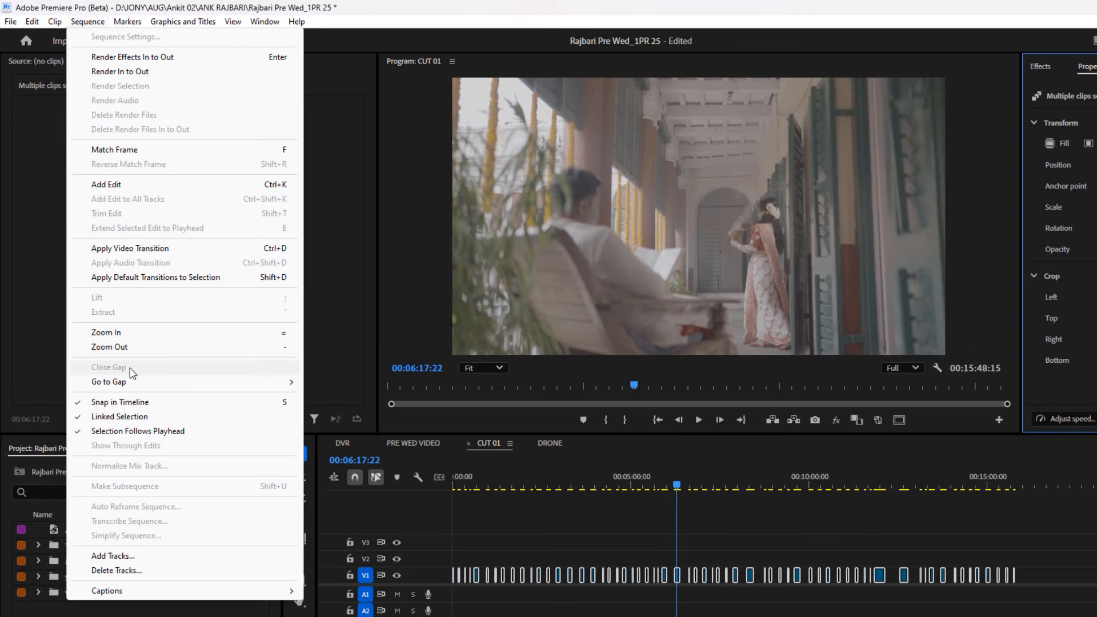
pyautogui.moveTo(680, 484); pyautogui.dragTo(416, 488)
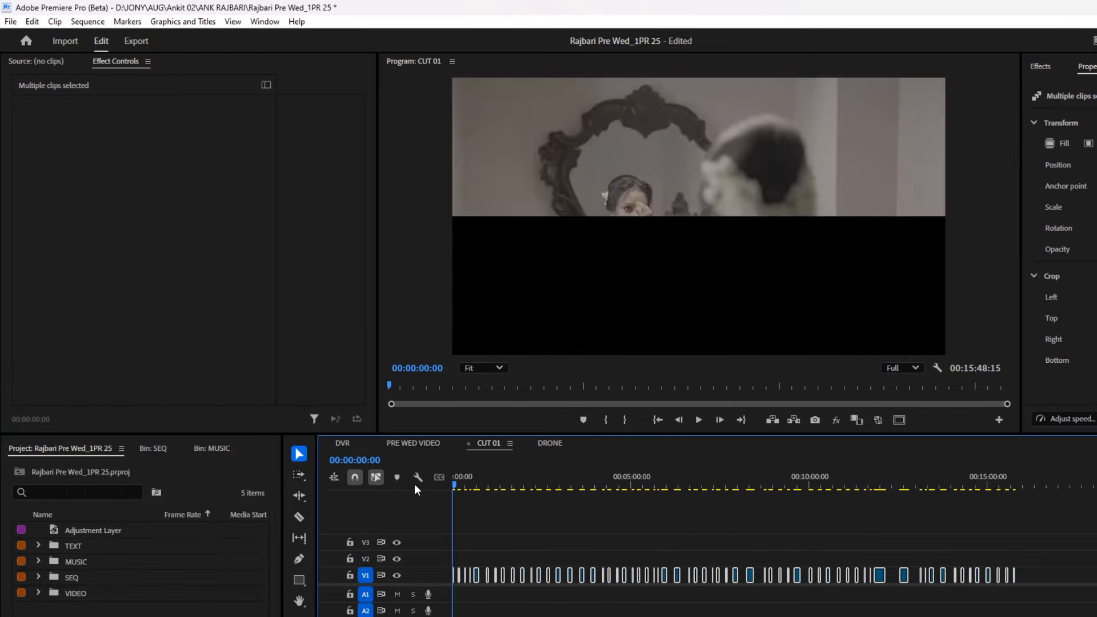
pyautogui.click(90, 22)
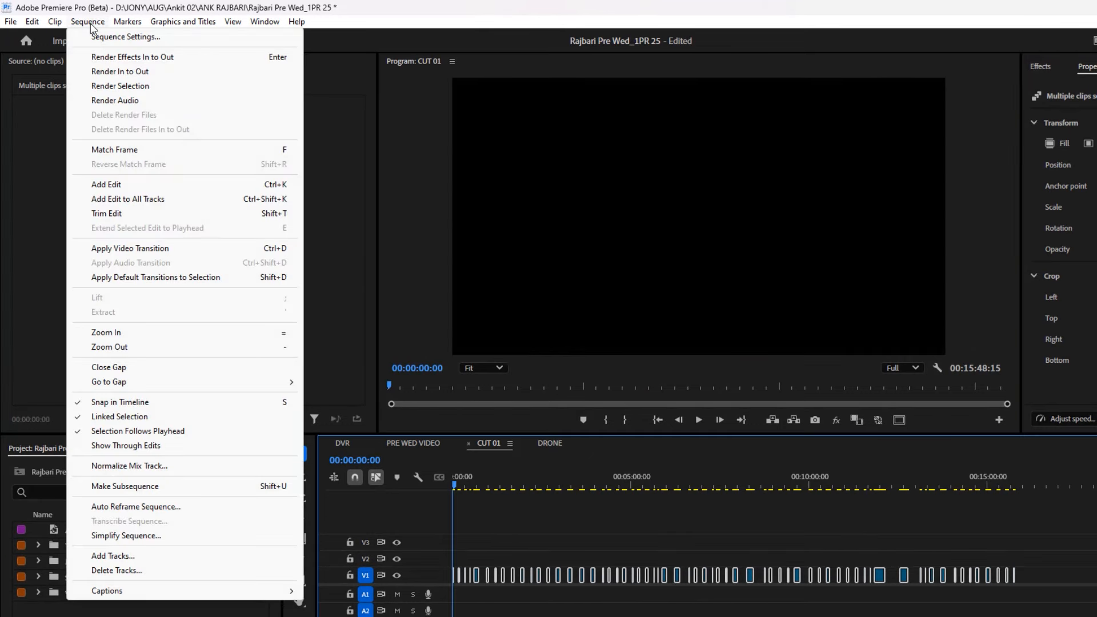
pyautogui.click(135, 369)
# Play back the CUT 01 sequence at two places near its middle.
pyautogui.moveTo(556, 484); pyautogui.dragTo(582, 482)
pyautogui.press('space')
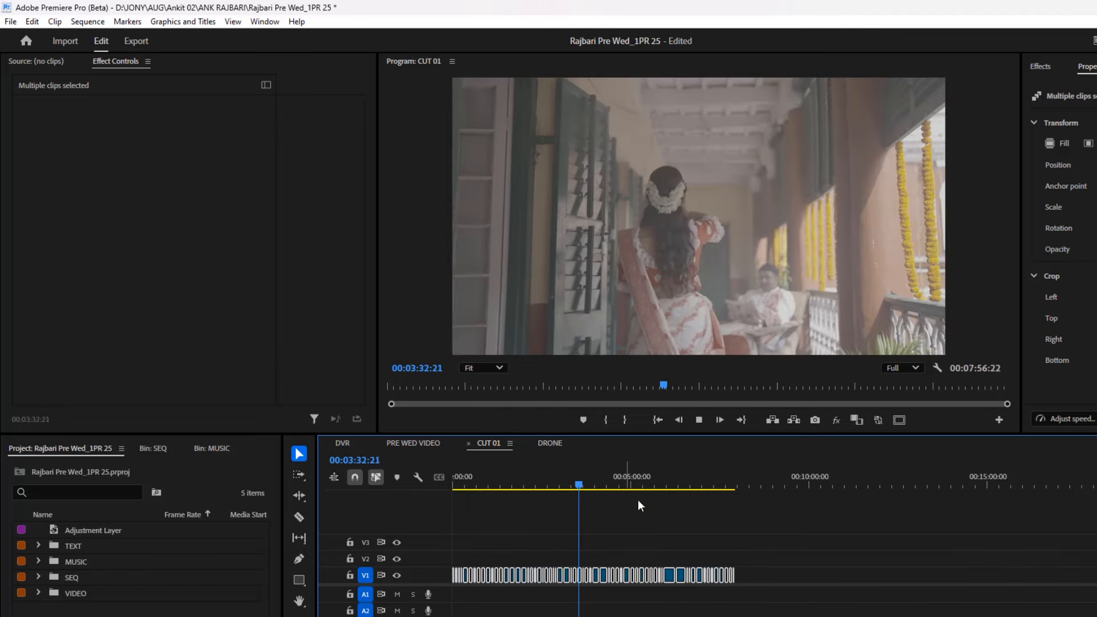
pyautogui.click(605, 485)
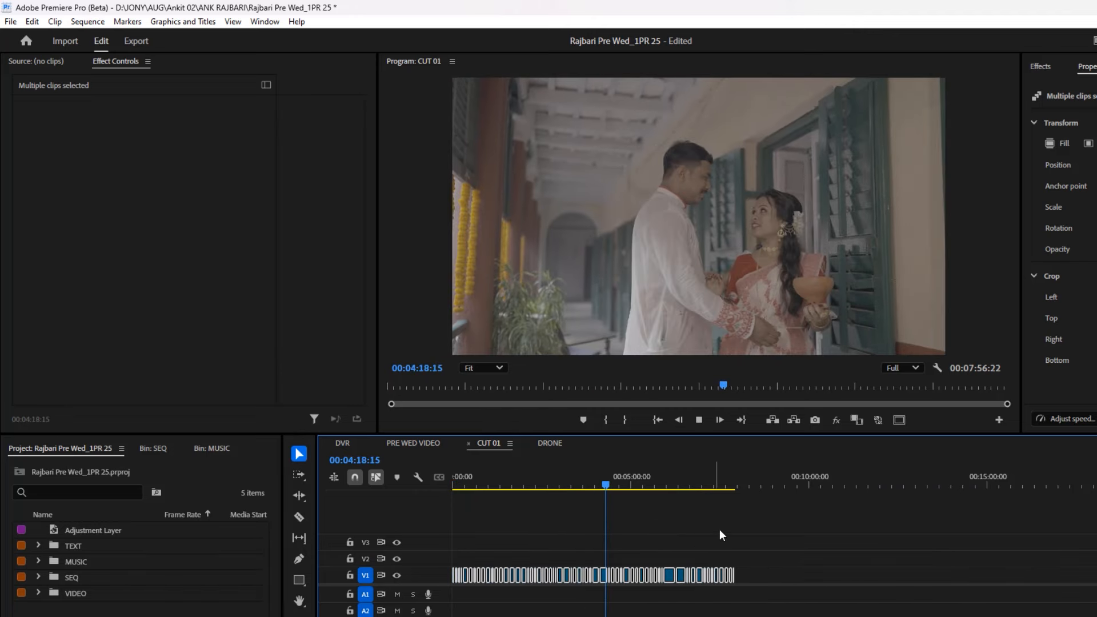
pyautogui.press('space')
# Check the speed and duration settings of the selected clips and leave them without applying anything.
pyautogui.press('=')
pyautogui.press('=')
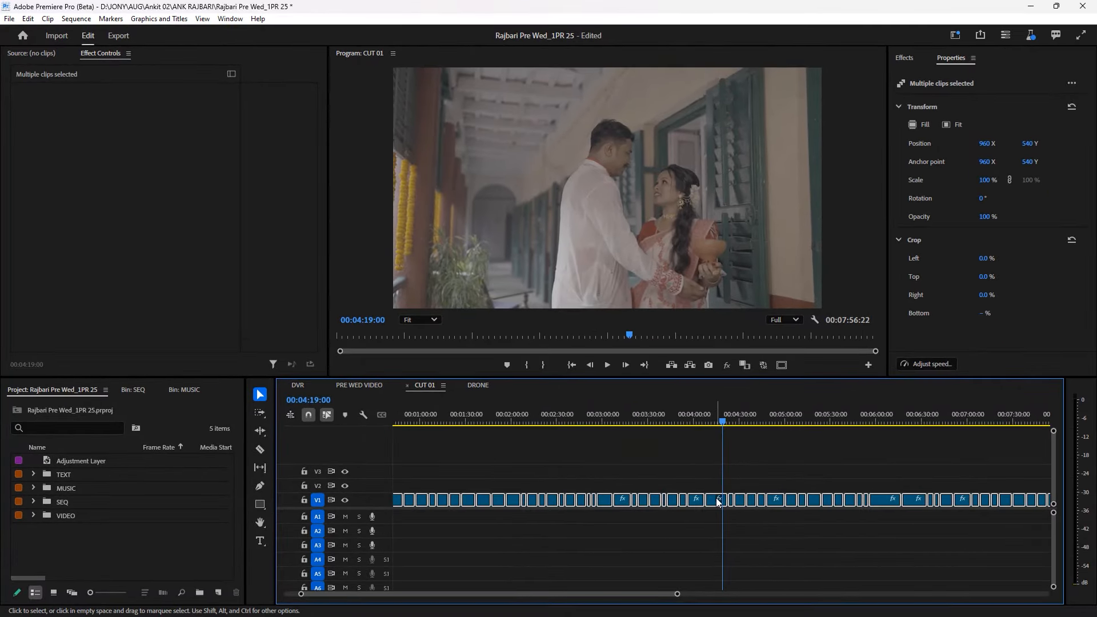
pyautogui.rightClick(718, 502)
pyautogui.click(703, 338)
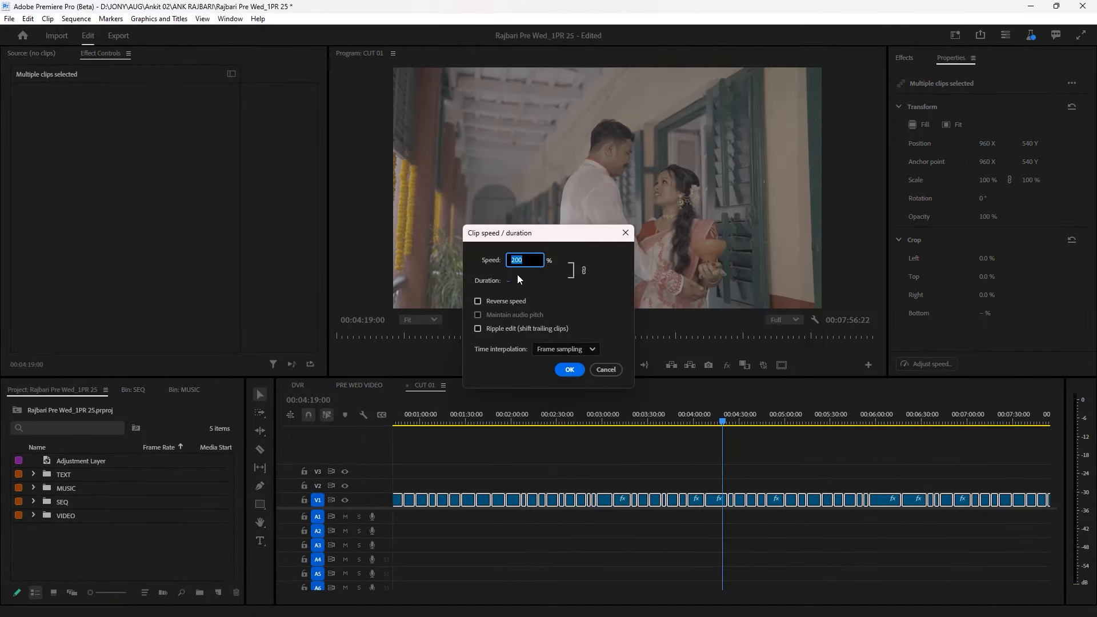
pyautogui.click(605, 369)
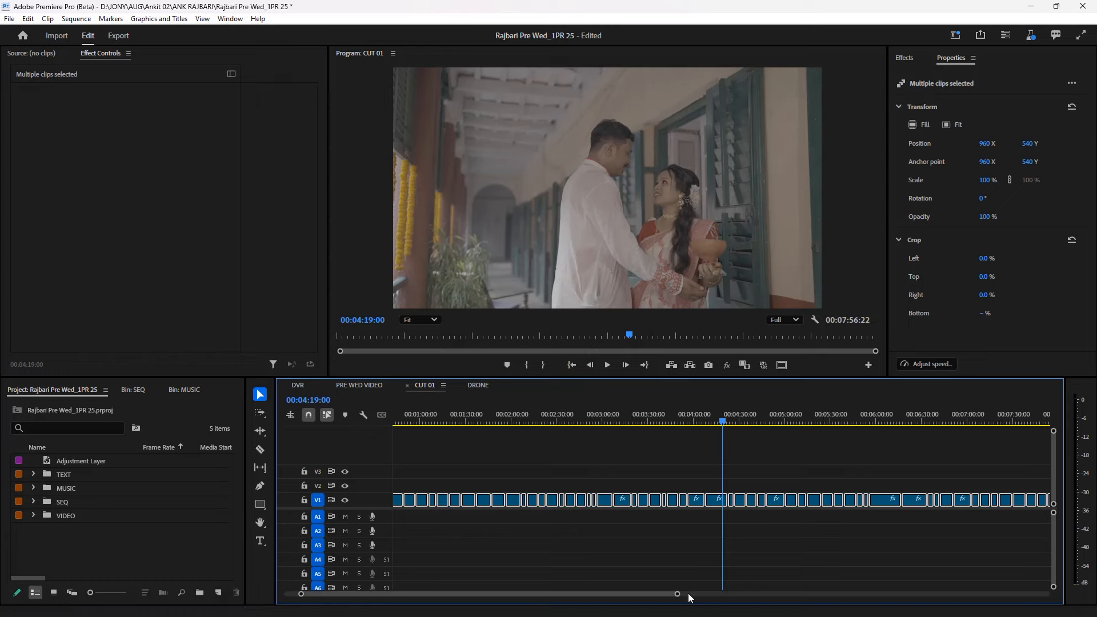
pyautogui.moveTo(680, 596); pyautogui.dragTo(831, 594)
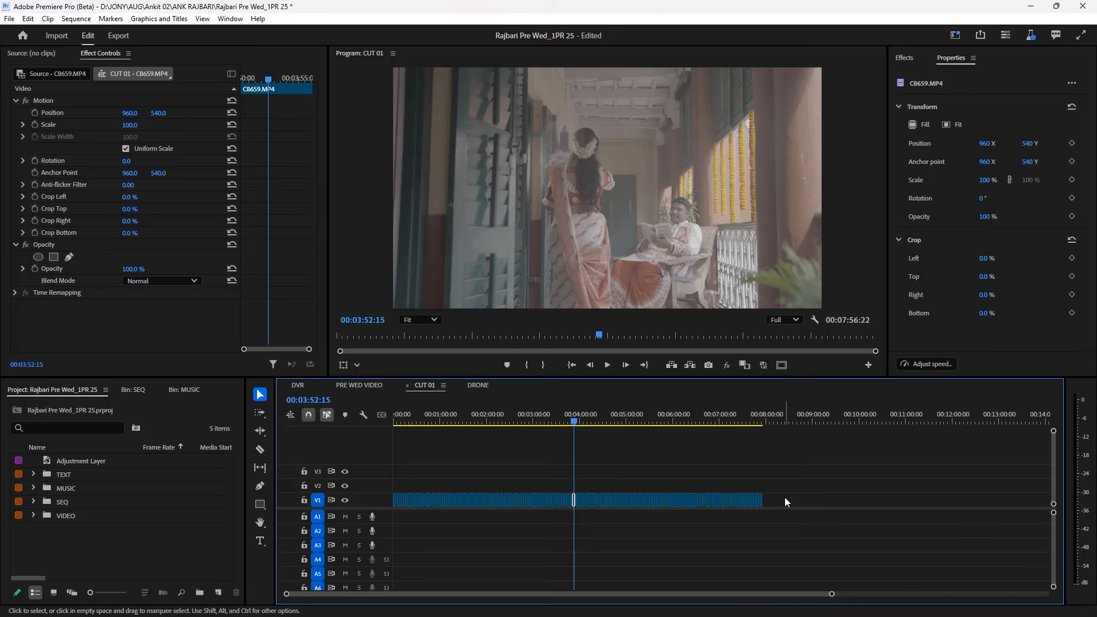
# Switch to the Color workspace and enable Auto Detect Log Video Color Space in the project's Lumetri Color settings.
pyautogui.click(954, 36)
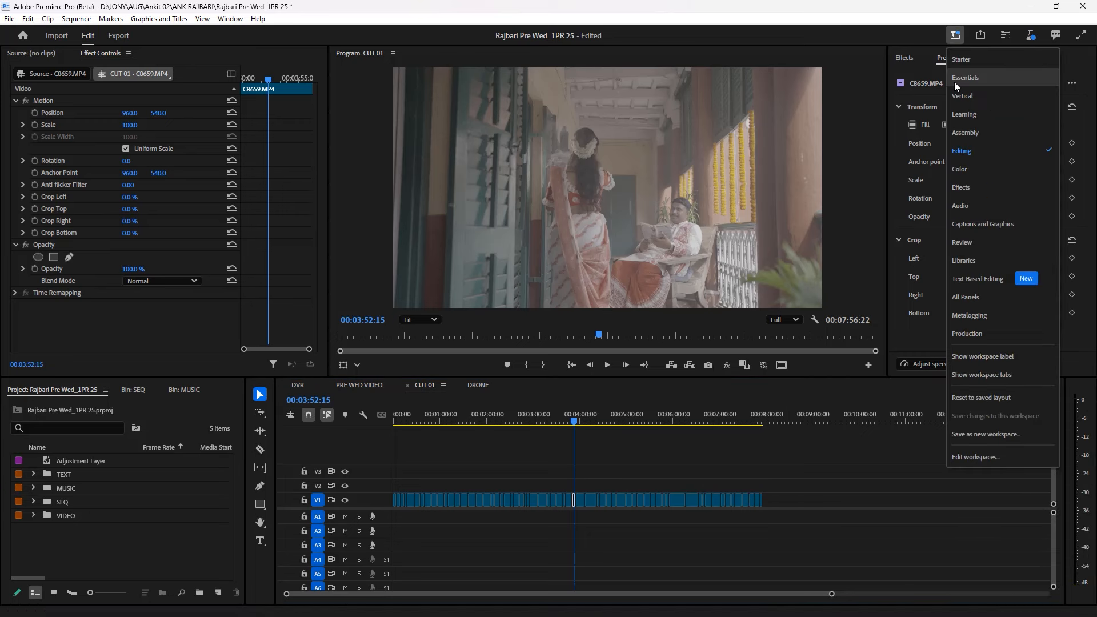
pyautogui.click(971, 175)
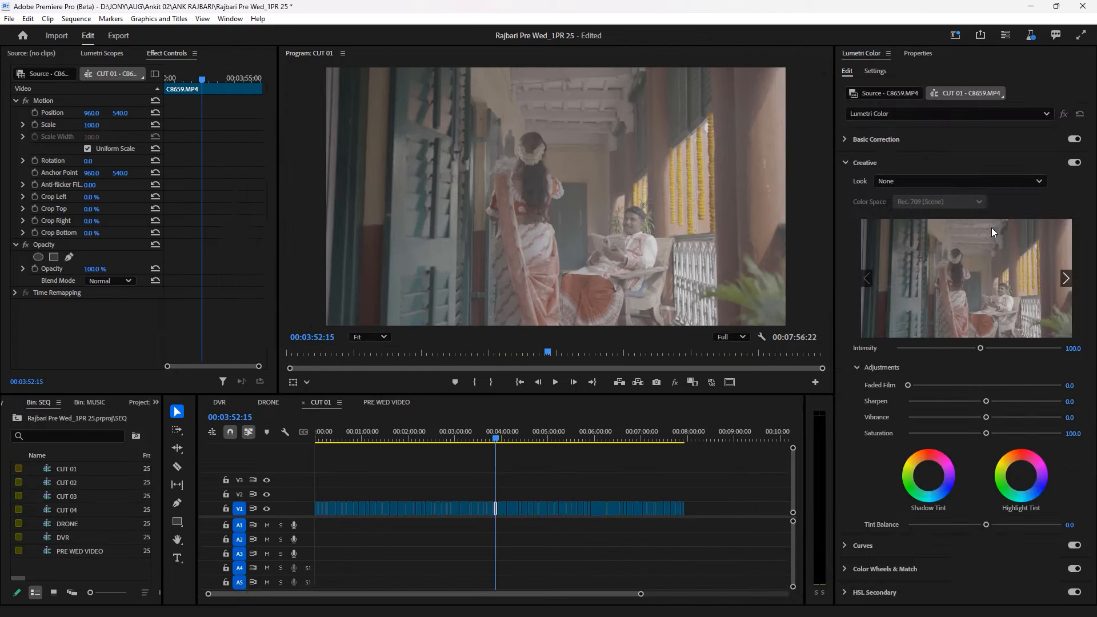
pyautogui.click(877, 72)
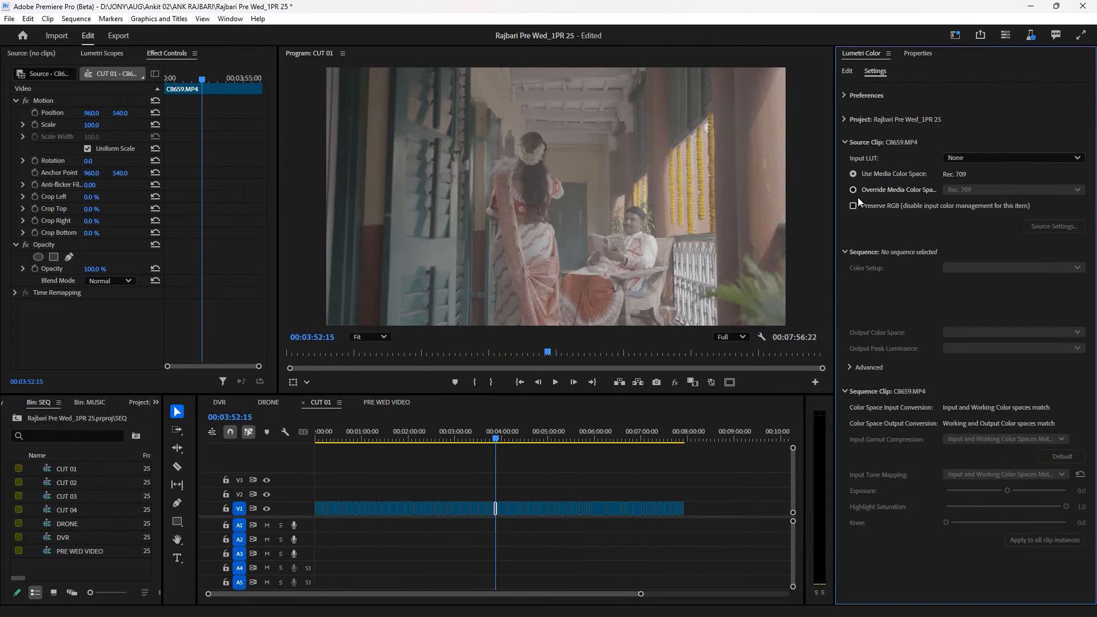
pyautogui.click(844, 119)
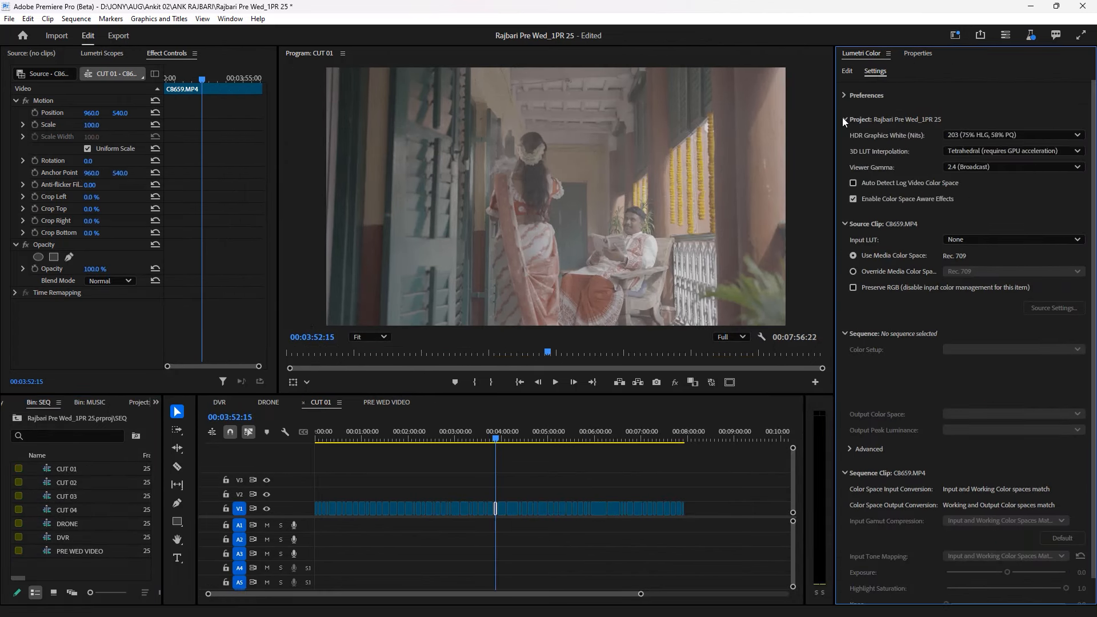
pyautogui.click(854, 183)
pyautogui.moveTo(518, 435); pyautogui.dragTo(484, 442)
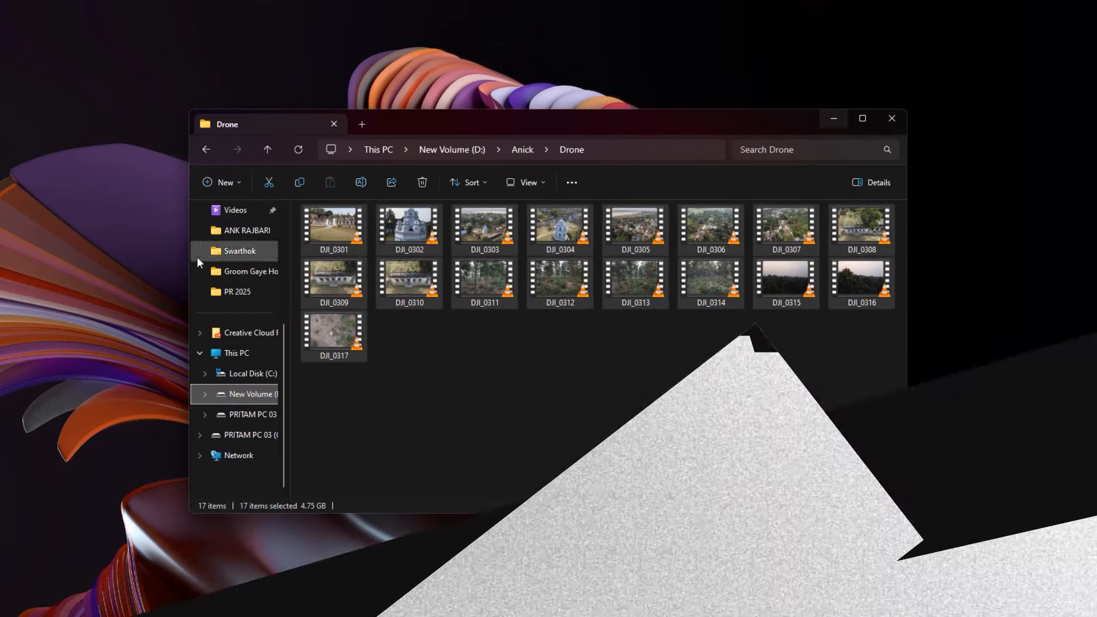
# Switch to Premiere Pro and create a new sequence named Drone with the HD 1080p 25 fps preset.
pyautogui.moveTo(577, 616)
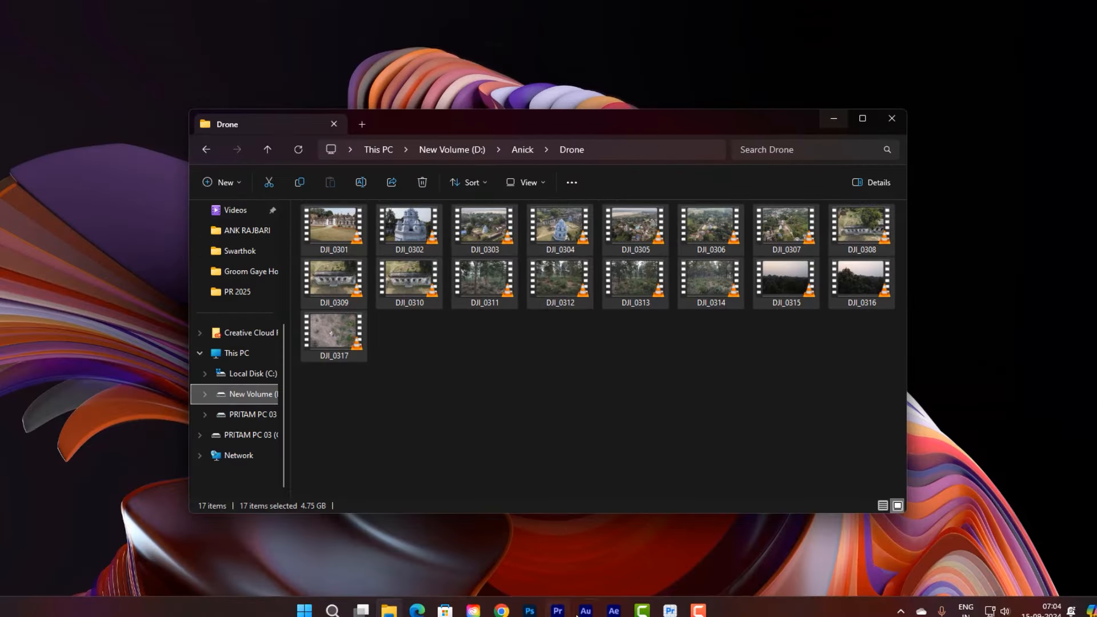
pyautogui.click(670, 610)
pyautogui.rightClick(204, 523)
pyautogui.moveTo(257, 335)
pyautogui.click(427, 336)
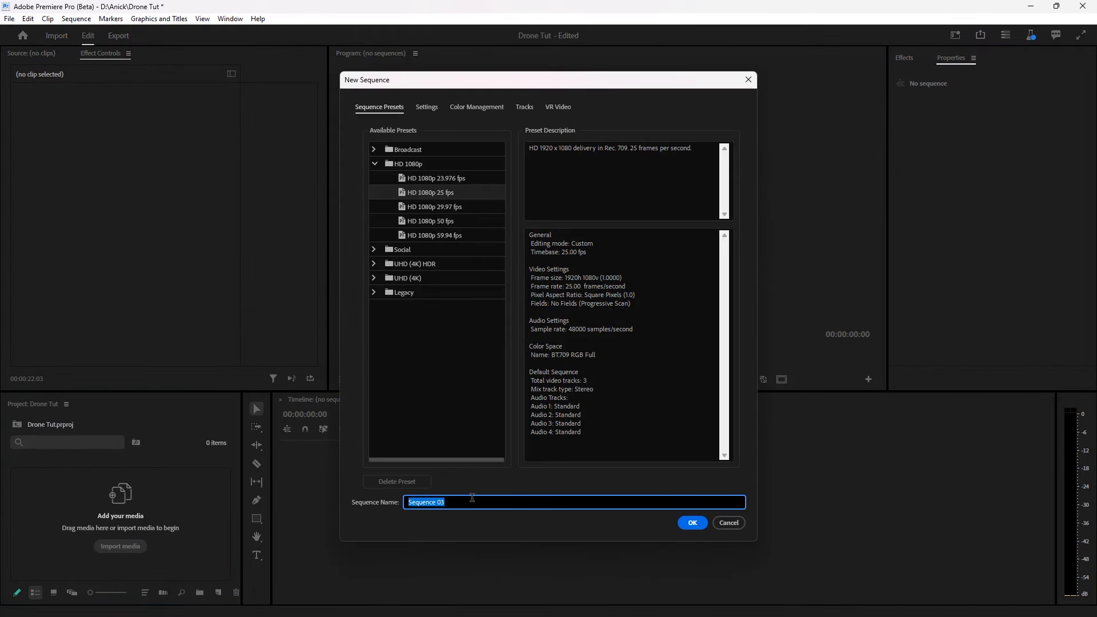
pyautogui.write('Drone')
pyautogui.click(702, 522)
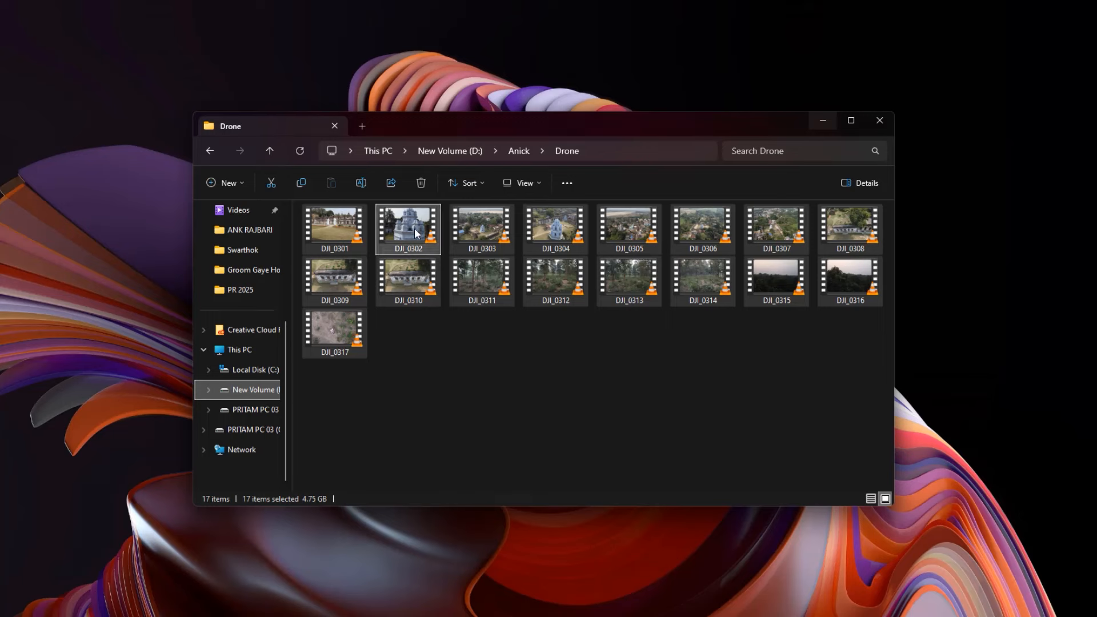
# Add the clips DJI_0301 to DJI_0317 from the Drone folder to the Drone sequence, keeping the existing sequence settings.
pyautogui.moveTo(340, 232); pyautogui.dragTo(331, 506)
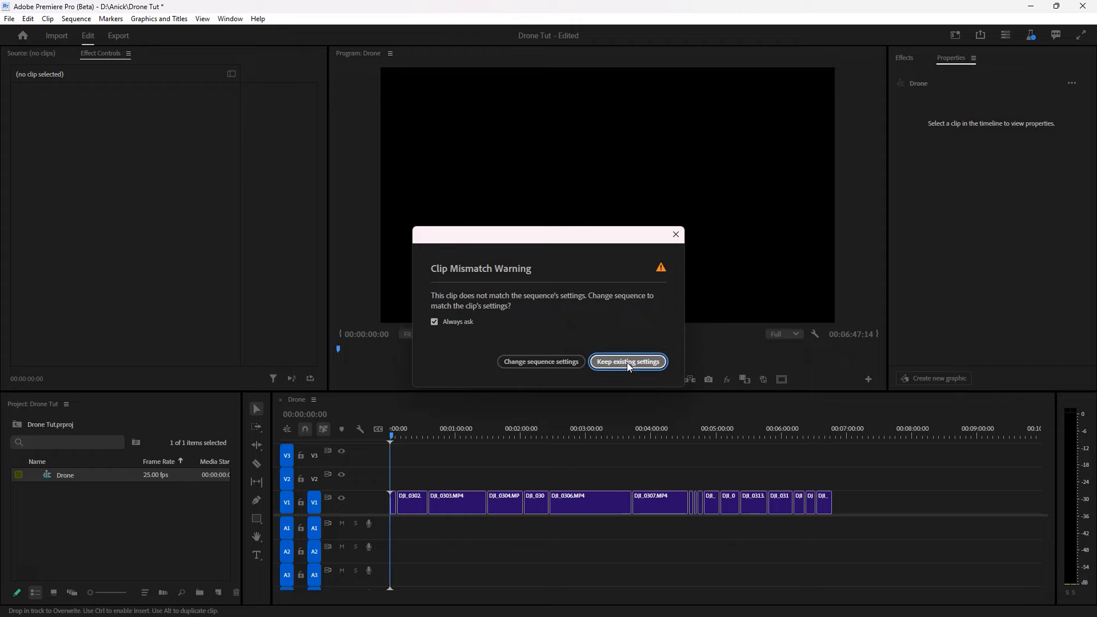
pyautogui.click(626, 363)
# Preview the oversized drone clips, select all of them on V1 and fit them to the frame.
pyautogui.click(461, 437)
pyautogui.click(496, 428)
pyautogui.click(539, 429)
pyautogui.click(589, 431)
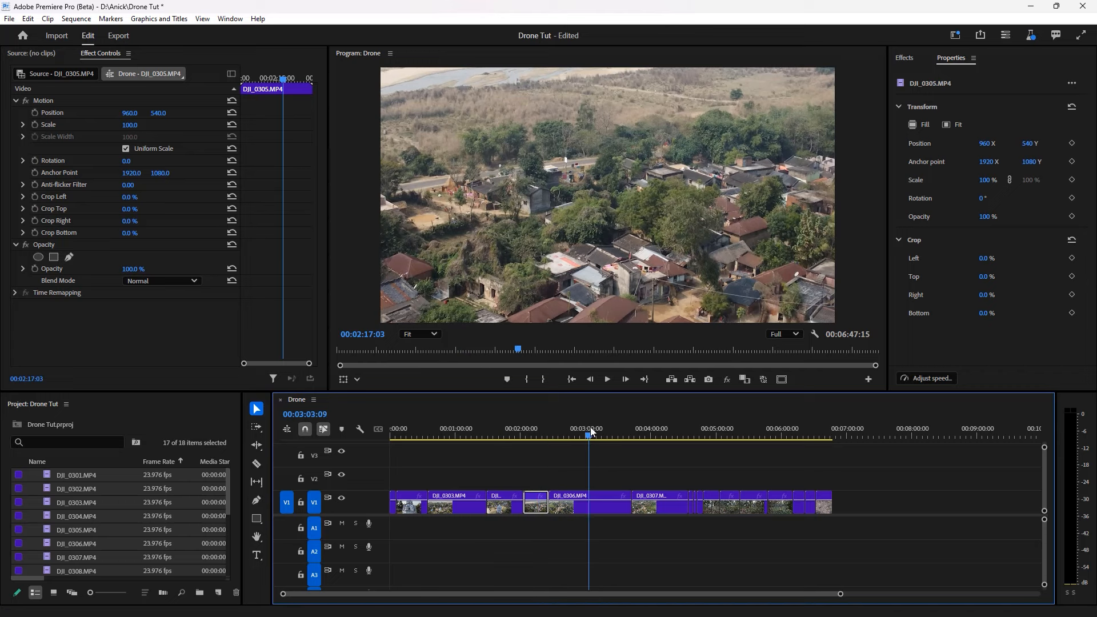
pyautogui.click(507, 433)
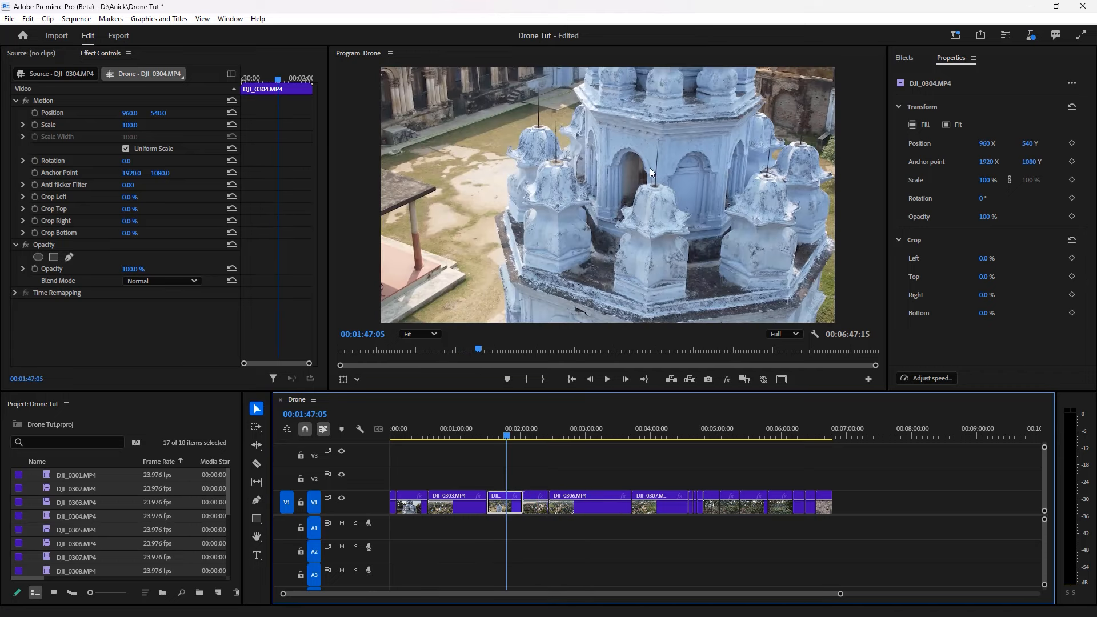
pyautogui.click(453, 434)
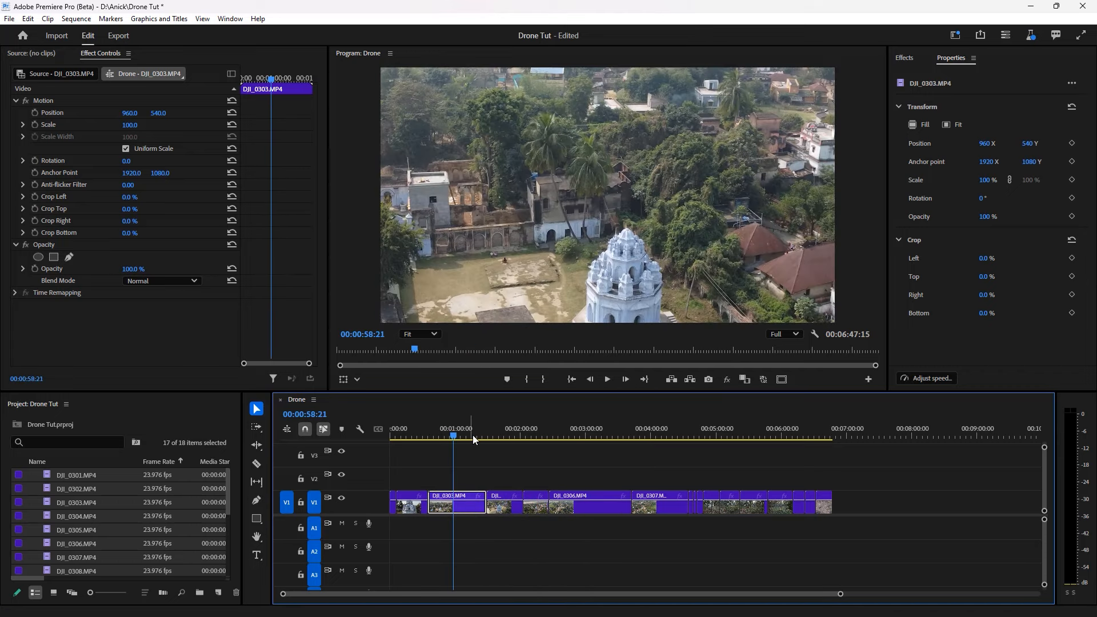
pyautogui.moveTo(903, 482); pyautogui.dragTo(455, 522)
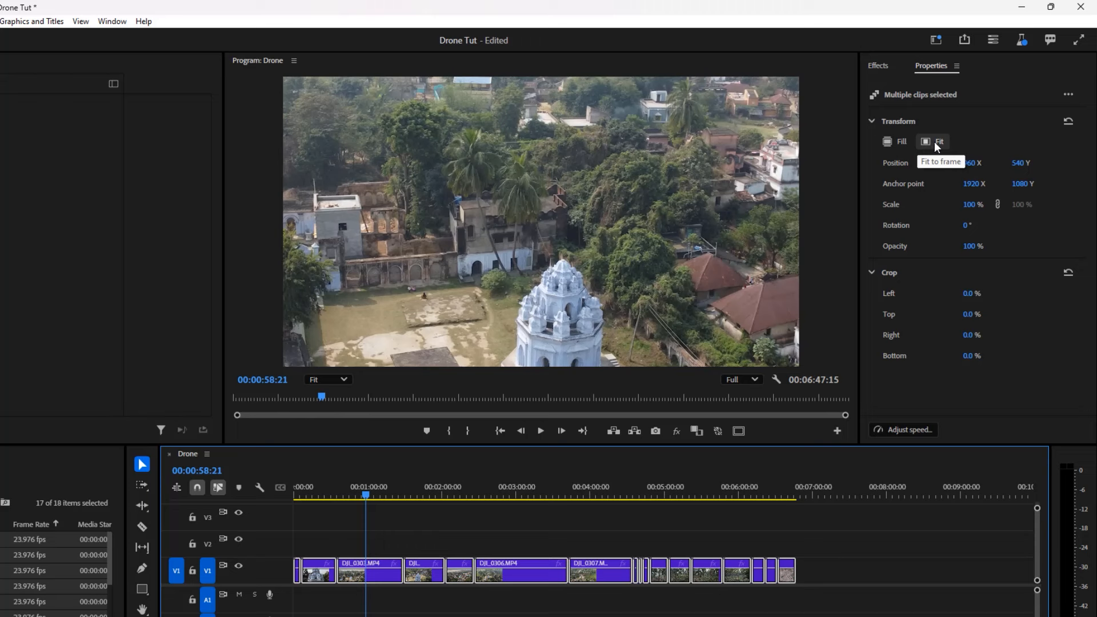
pyautogui.click(935, 141)
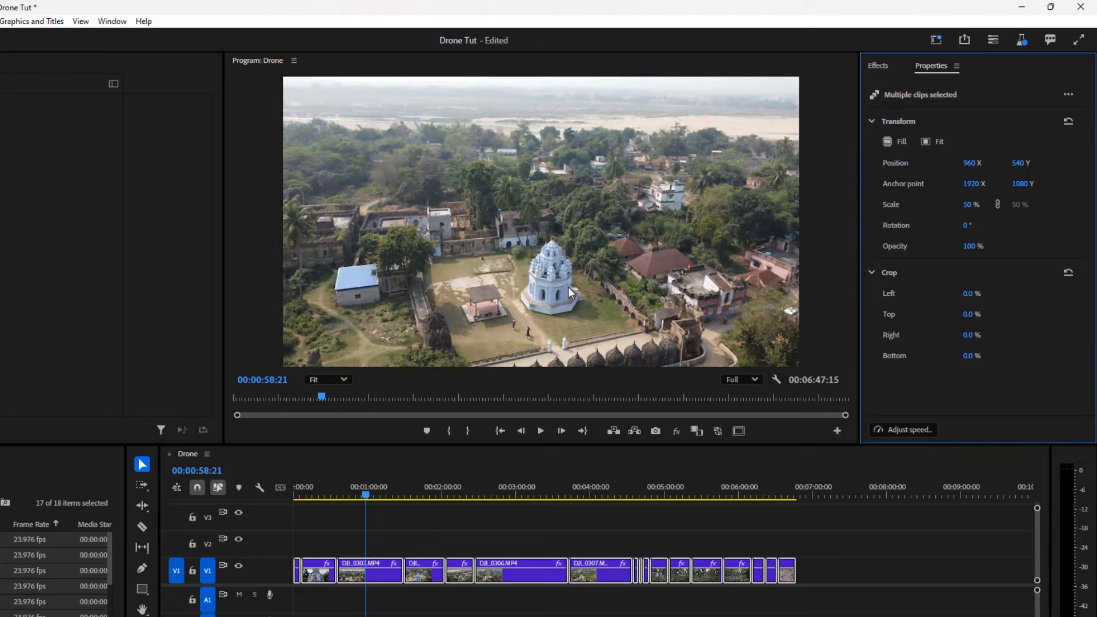
# Set the DJI_0303 clip's scale to 47% and make it fill the frame again.
pyautogui.click(424, 537)
pyautogui.click(374, 574)
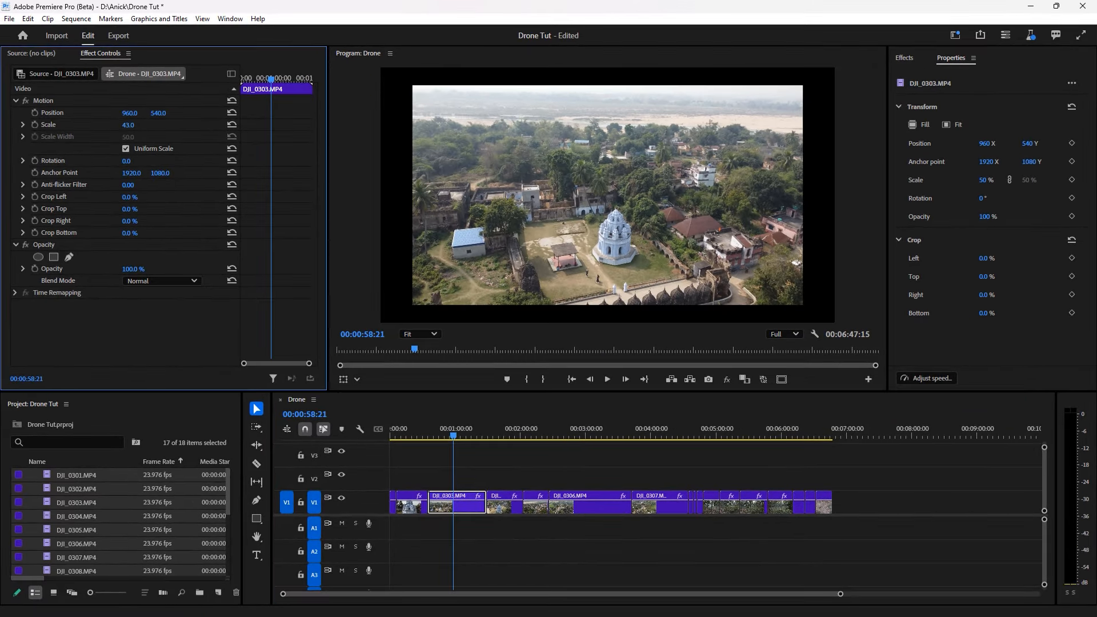
pyautogui.moveTo(133, 125); pyautogui.dragTo(136, 125)
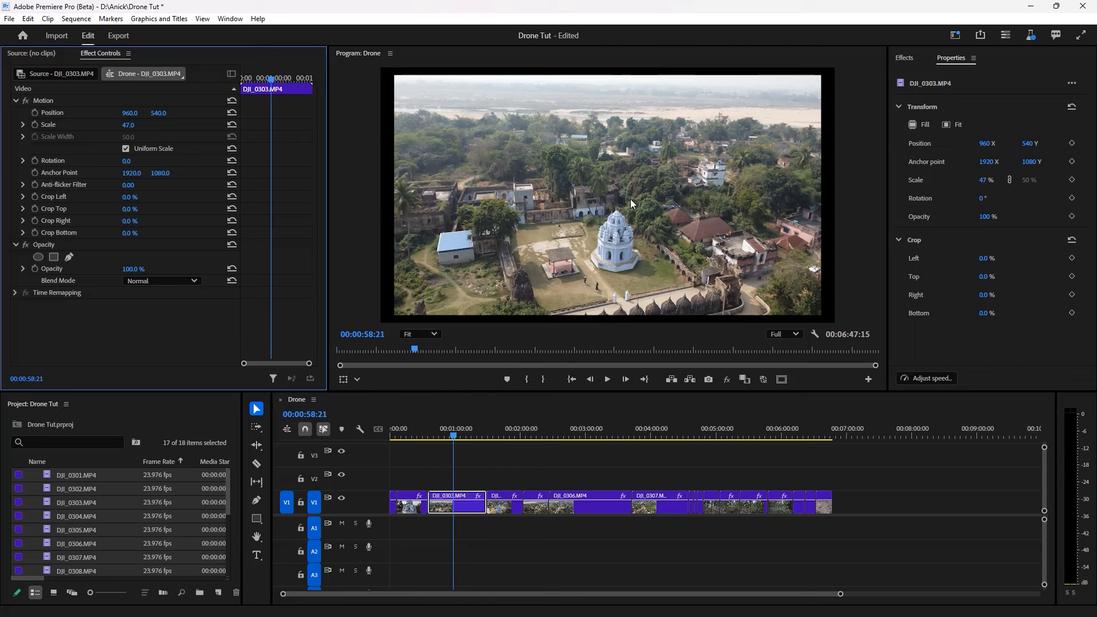
pyautogui.click(914, 125)
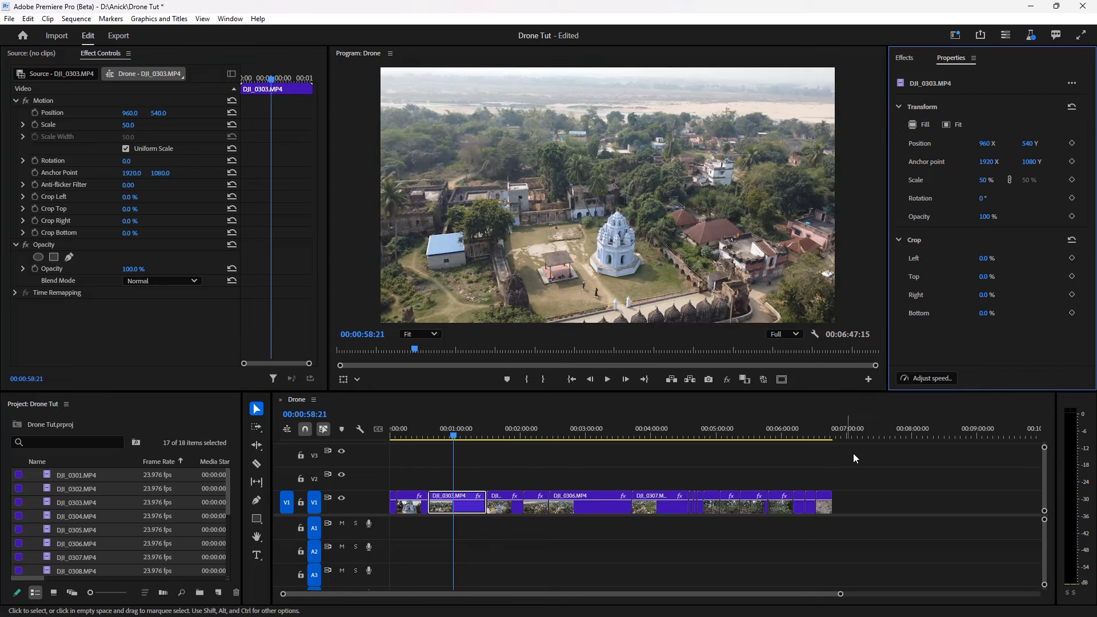
# Select all the drone clips in the Drone sequence and open their context options.
pyautogui.moveTo(873, 476); pyautogui.dragTo(390, 527)
pyautogui.rightClick(470, 508)
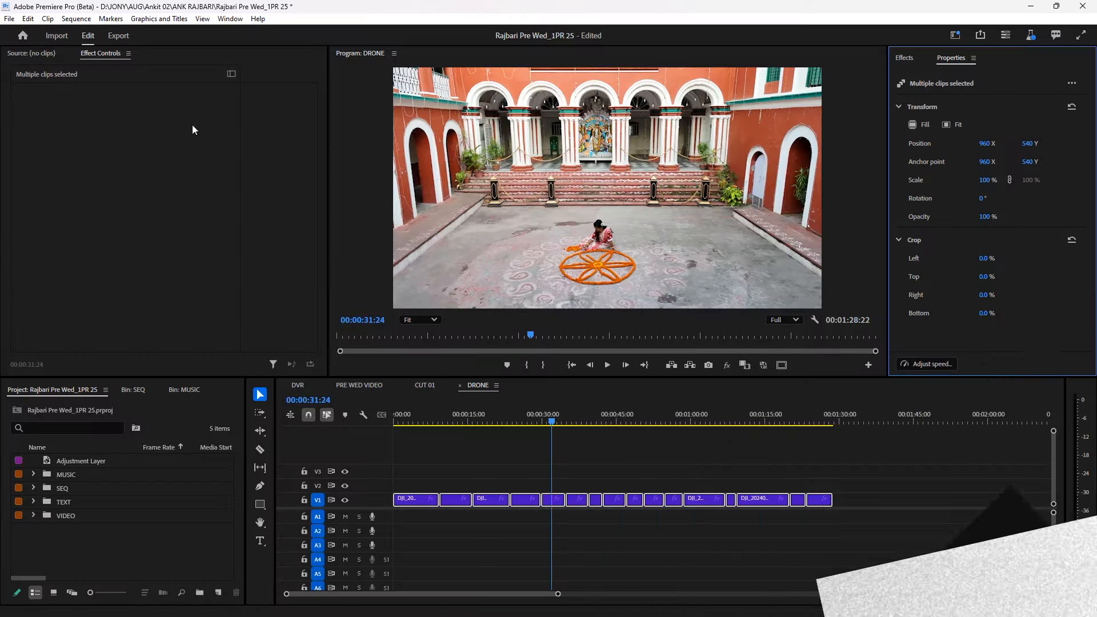
# Try the Dark and Light colour themes in the Appearance preferences, toggle accessible color contrast, and return to Darkest.
pyautogui.click(27, 19)
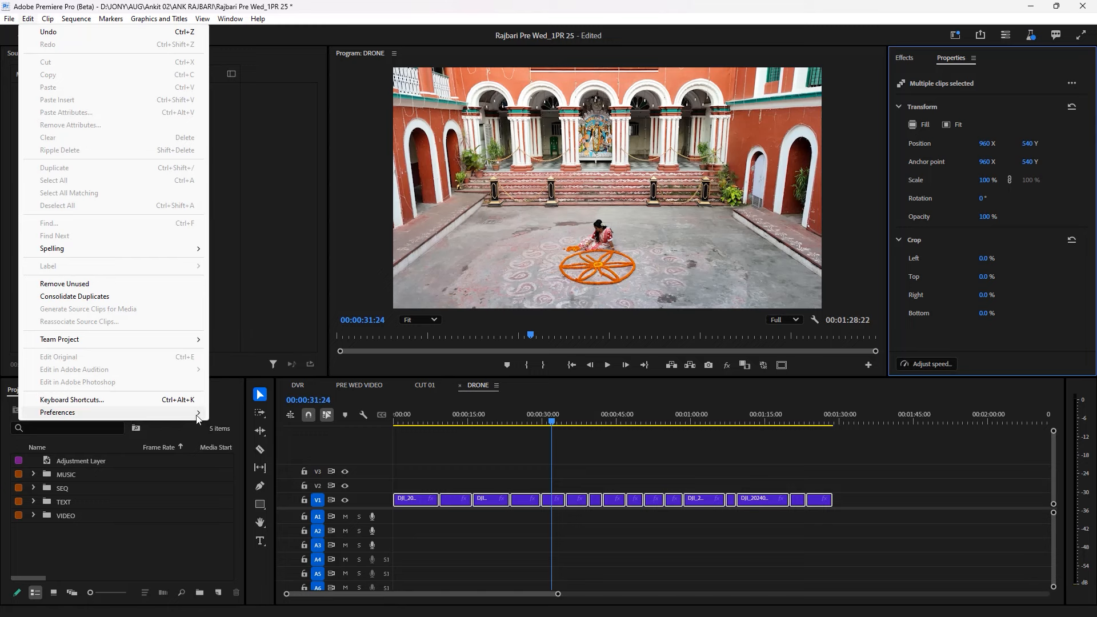
pyautogui.moveTo(132, 413)
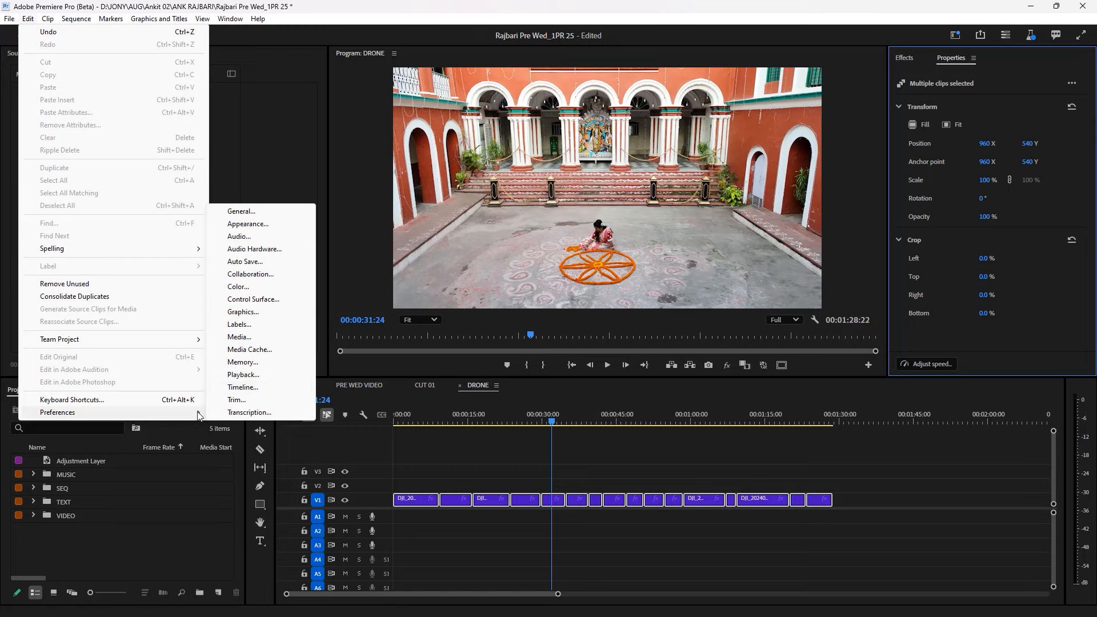
pyautogui.click(248, 224)
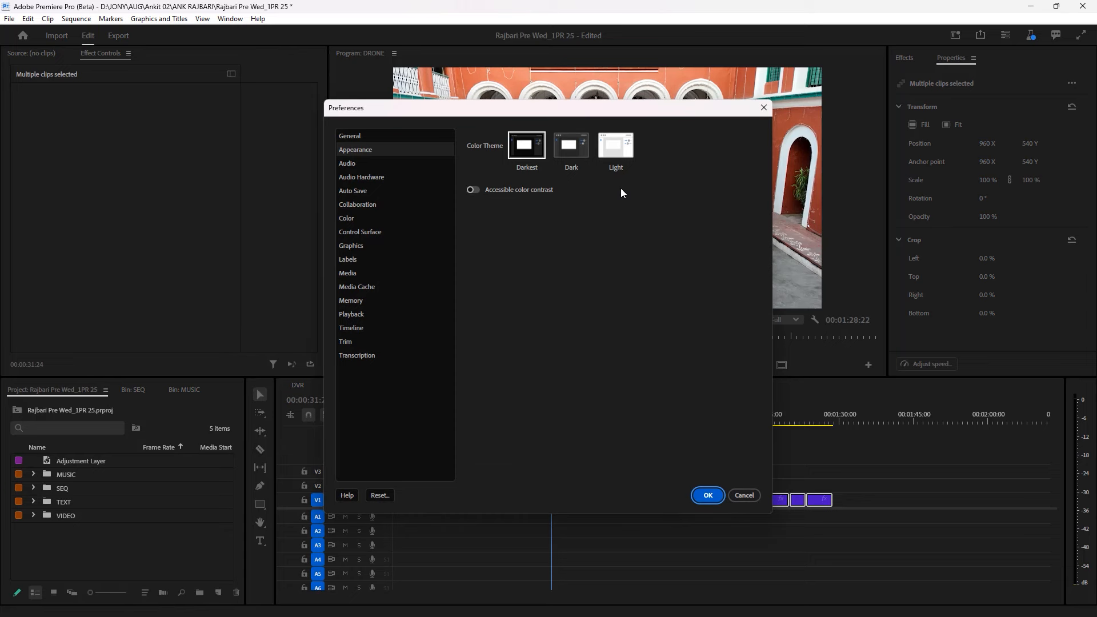
pyautogui.click(561, 148)
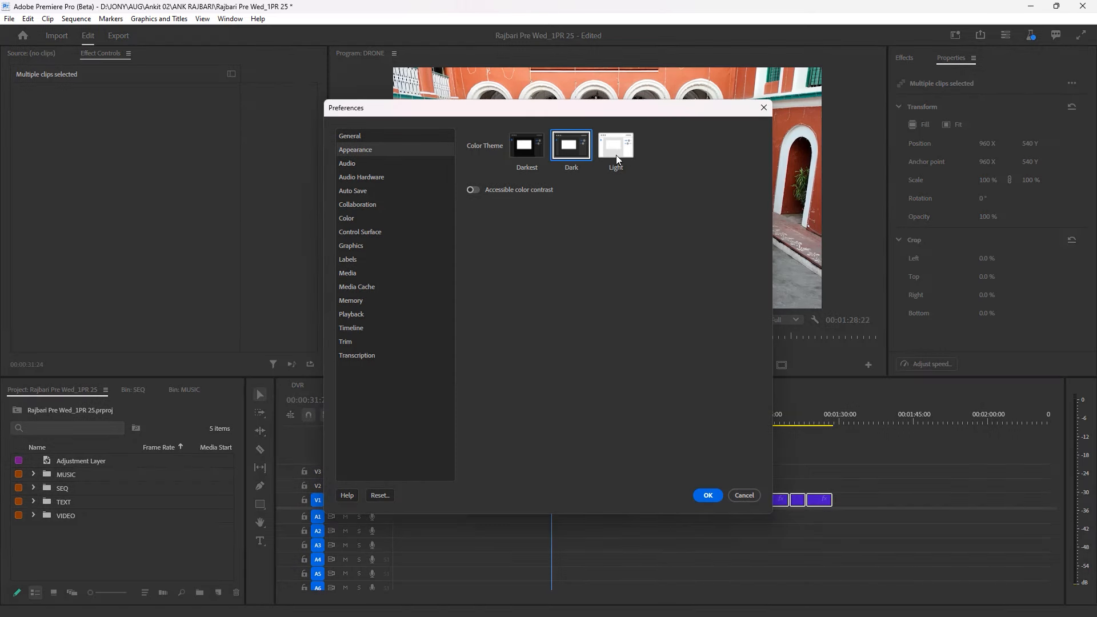
pyautogui.click(619, 151)
pyautogui.click(475, 191)
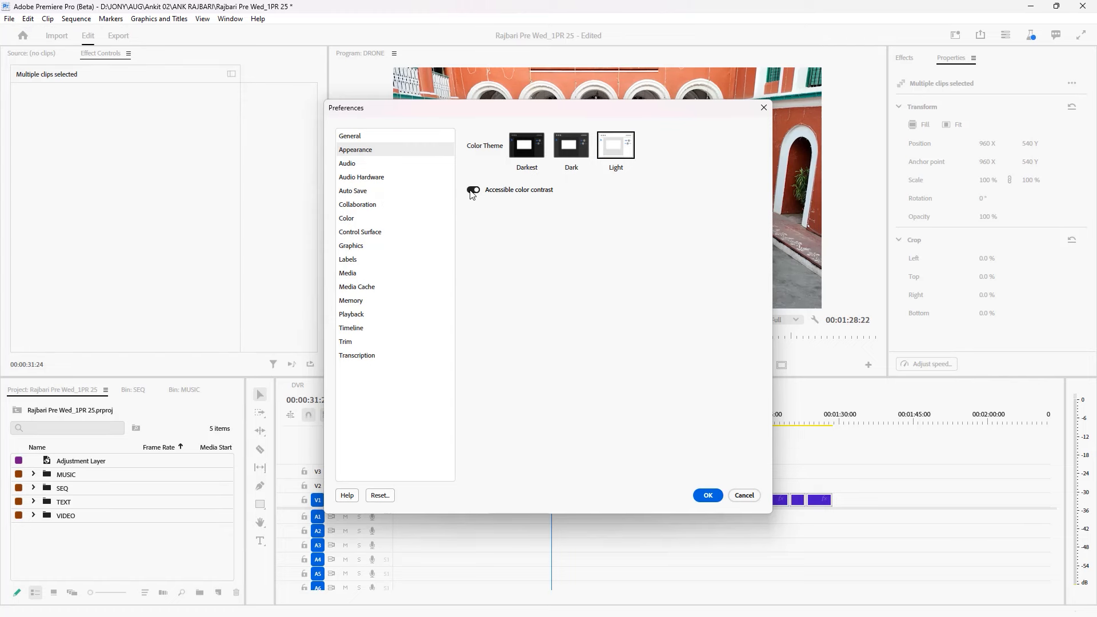
pyautogui.click(521, 155)
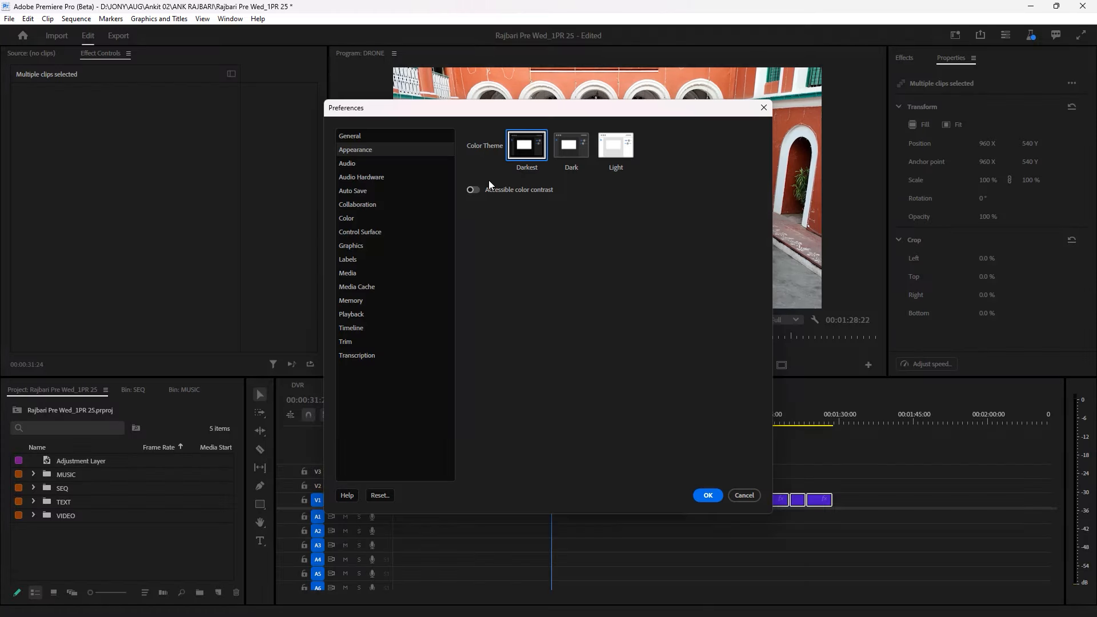
# Apply the Light colour theme with accessible color contrast off.
pyautogui.click(565, 155)
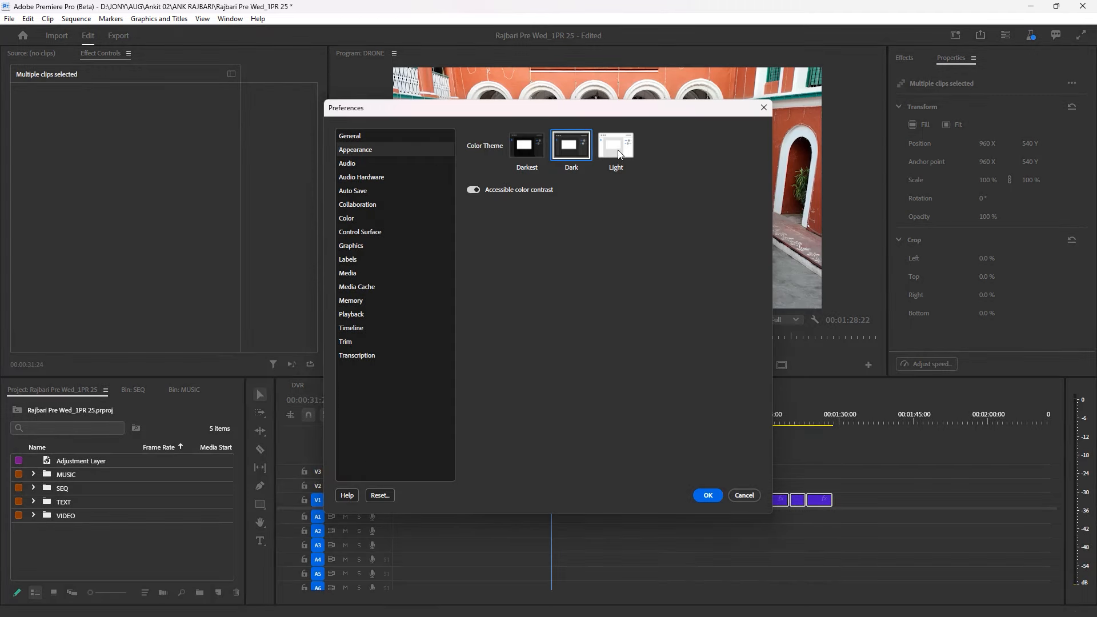
pyautogui.click(621, 154)
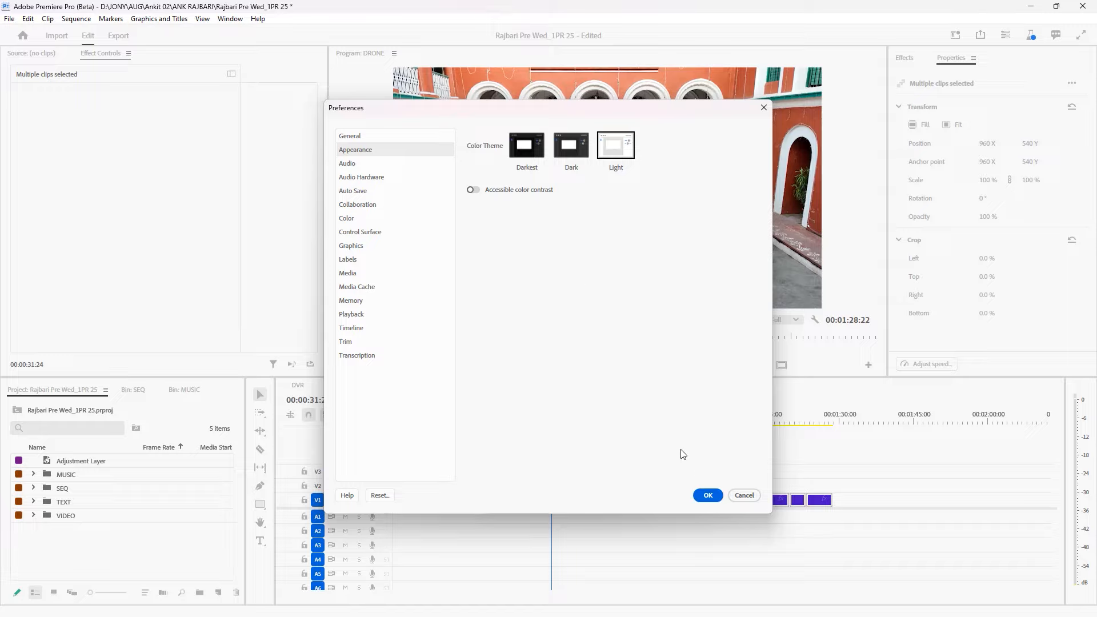
pyautogui.click(708, 495)
# Scrub through the Drone and CUT 01 sequences to examine the workspace in the new theme.
pyautogui.moveTo(557, 414); pyautogui.dragTo(502, 413)
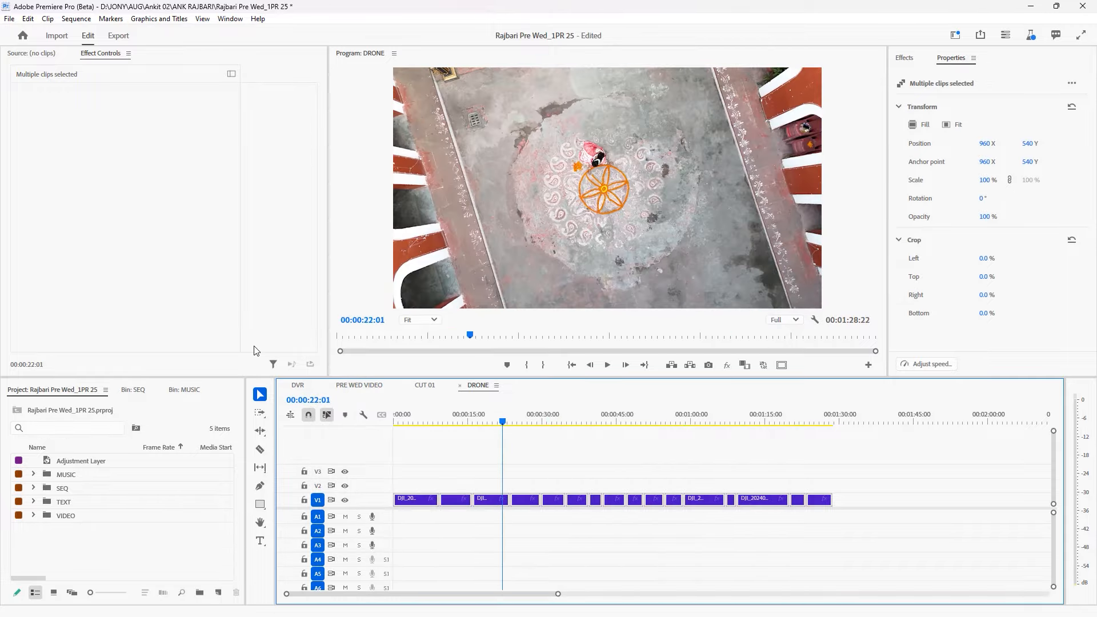
pyautogui.click(424, 384)
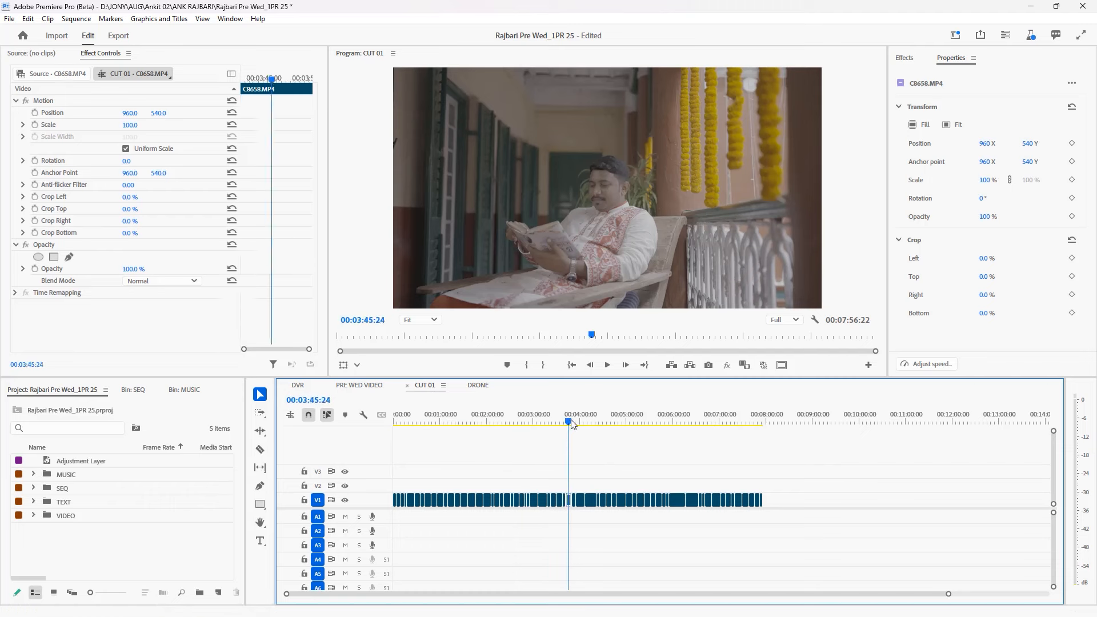
pyautogui.moveTo(571, 424); pyautogui.dragTo(524, 421)
# Set the colour theme to Darkest in the Appearance preferences and apply it.
pyautogui.click(28, 18)
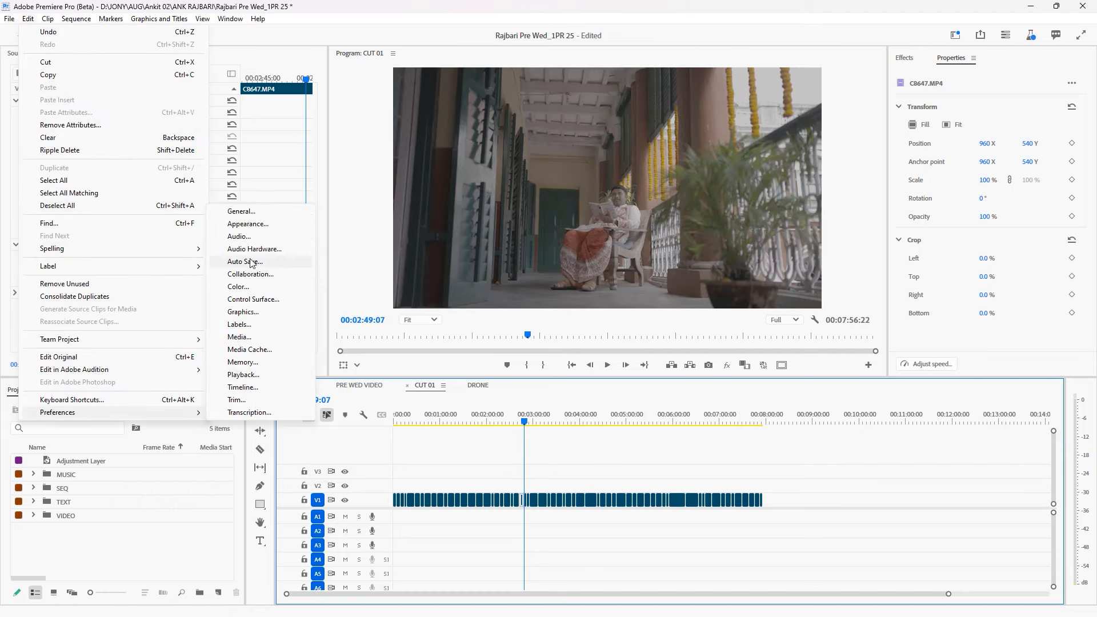
pyautogui.click(269, 224)
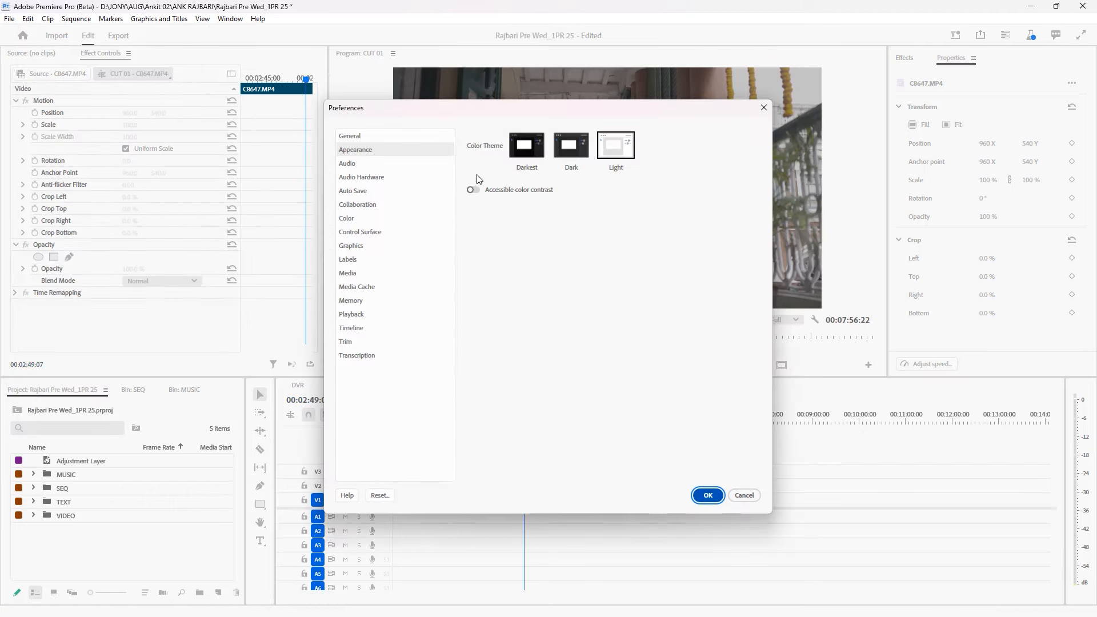
pyautogui.click(524, 152)
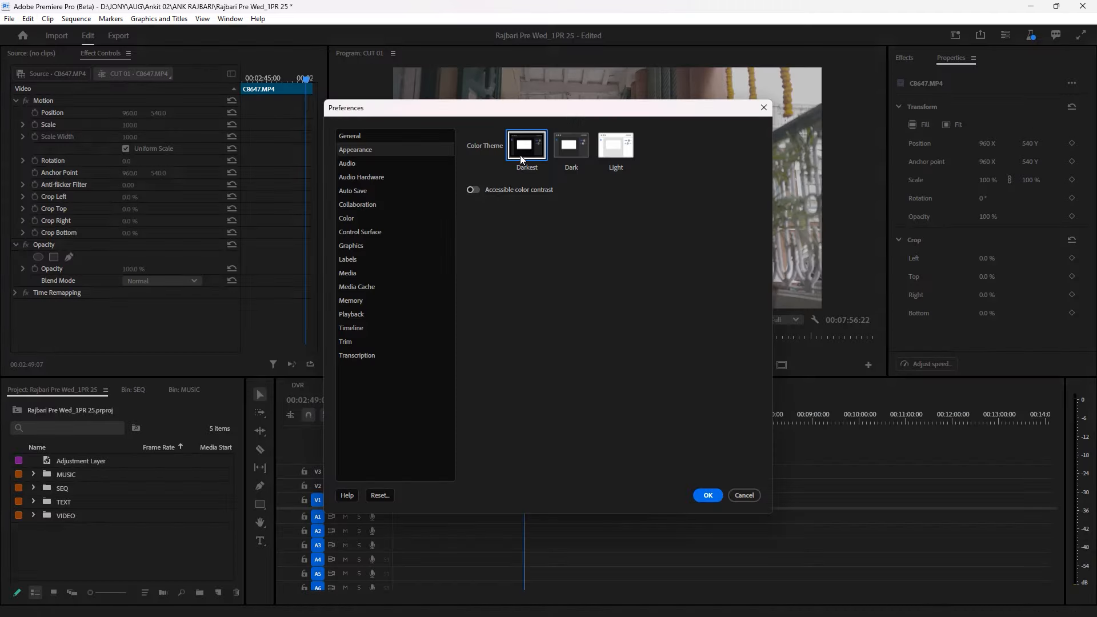
pyautogui.click(708, 496)
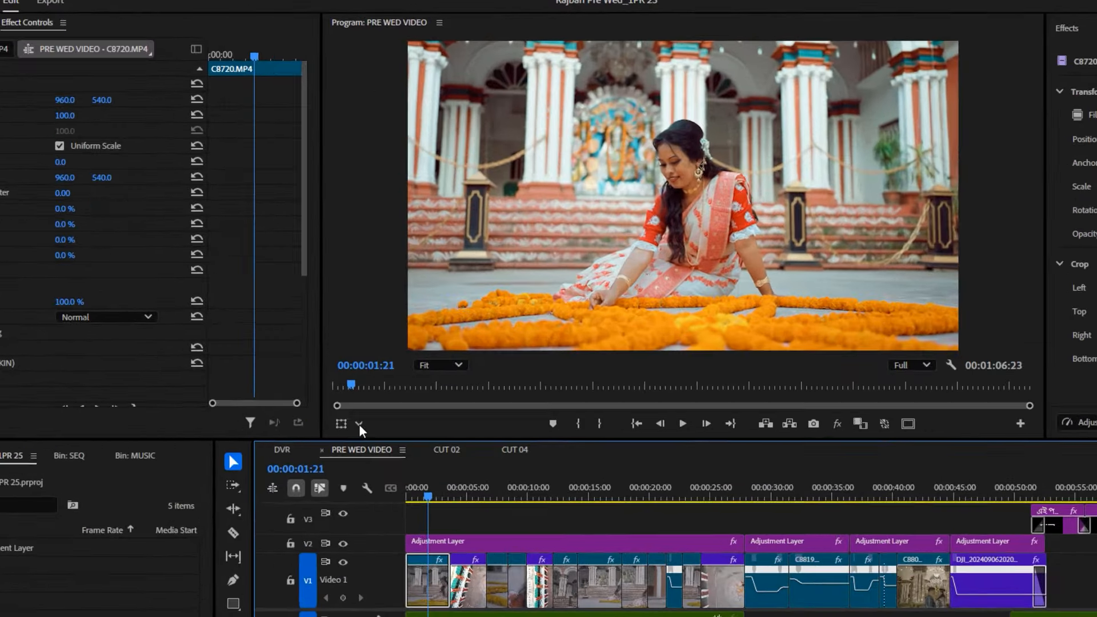
# Crop the C8720.MP4 clip directly in the Program monitor by about 18.3% on the left and 17.9% on the right.
pyautogui.click(357, 363)
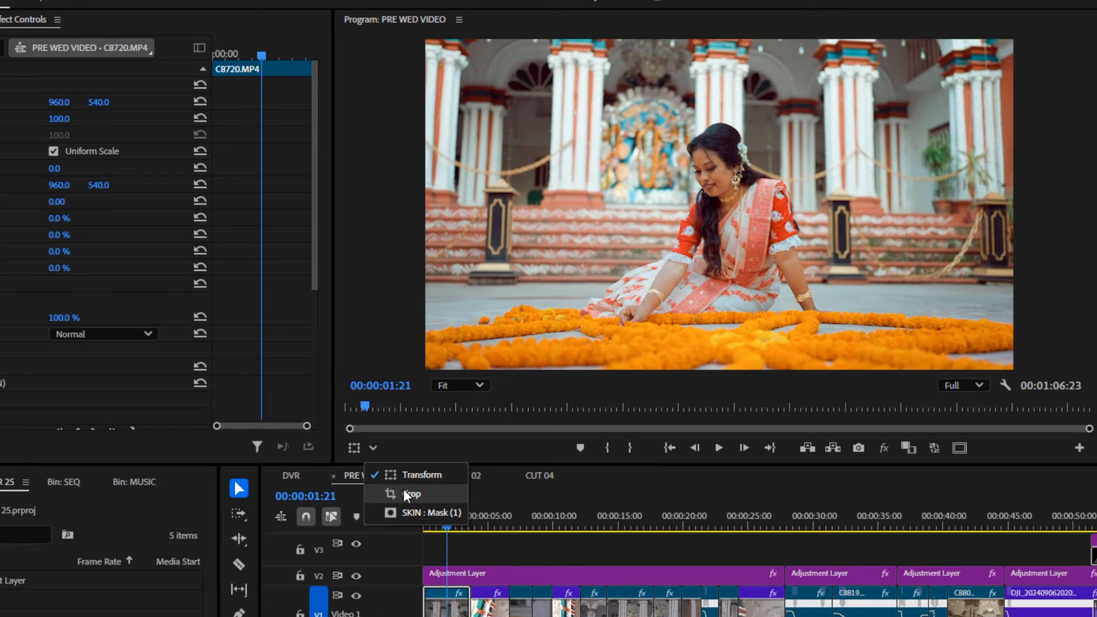
pyautogui.click(405, 493)
pyautogui.moveTo(426, 209); pyautogui.dragTo(532, 209)
pyautogui.moveTo(1016, 204); pyautogui.dragTo(909, 221)
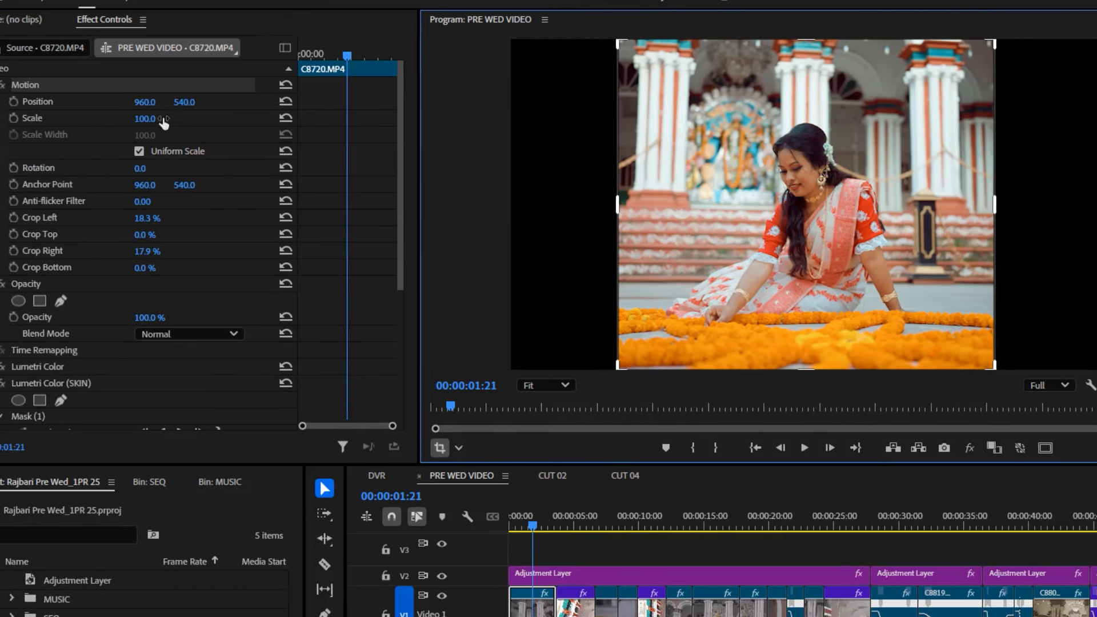
# Shift the cropped C8720.MP4 clip horizontally and reset its position to the default.
pyautogui.moveTo(59, 102); pyautogui.dragTo(0, 102)
pyautogui.moveTo(156, 102); pyautogui.dragTo(179, 103)
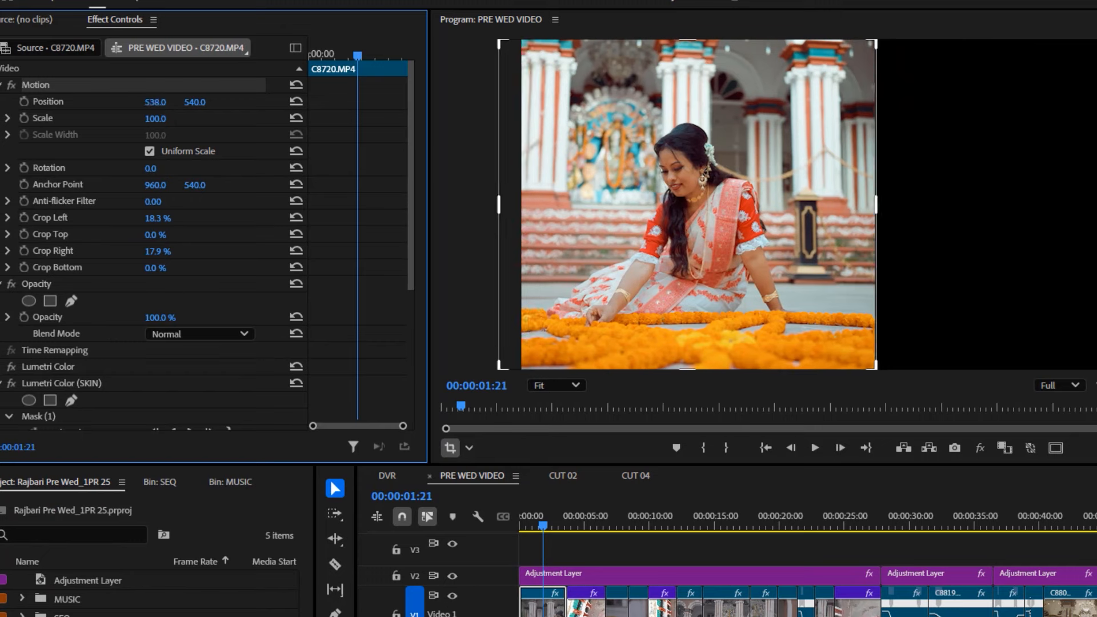
pyautogui.click(296, 101)
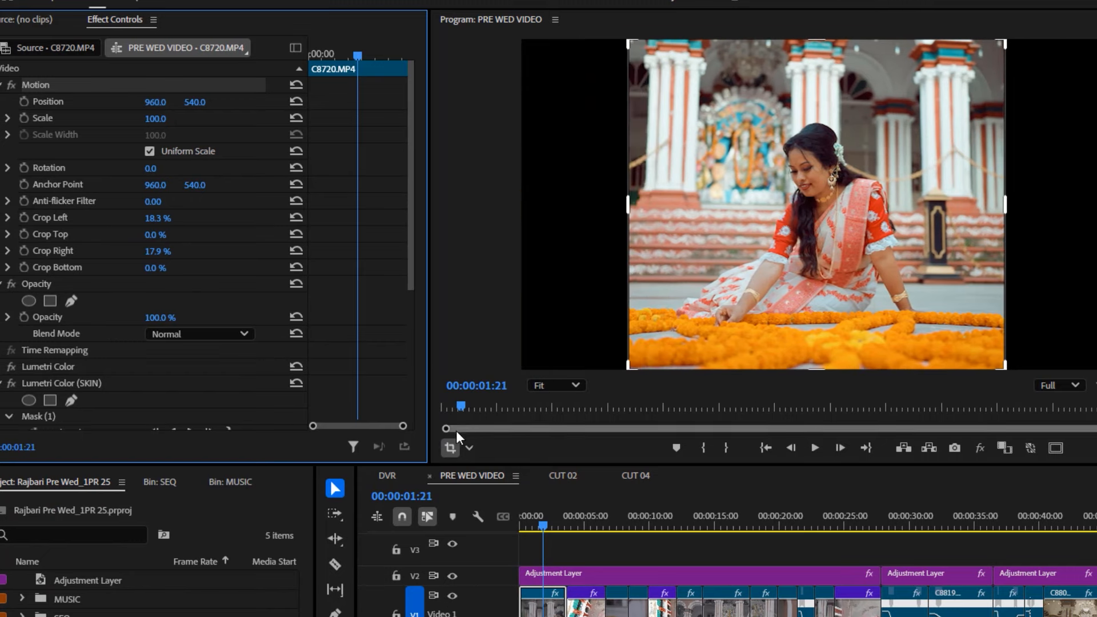
# Extend the crop edges of the C8720.MP4 clip back out to about 0.1% left and 0% right.
pyautogui.moveTo(628, 197); pyautogui.dragTo(521, 197)
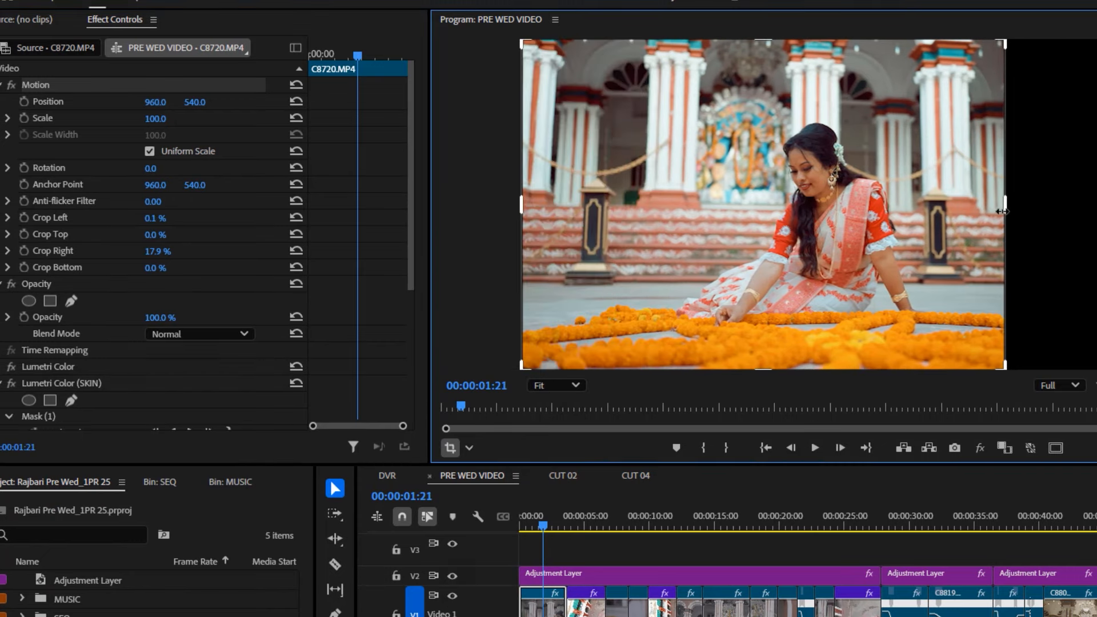
pyautogui.moveTo(1005, 210); pyautogui.dragTo(1096, 210)
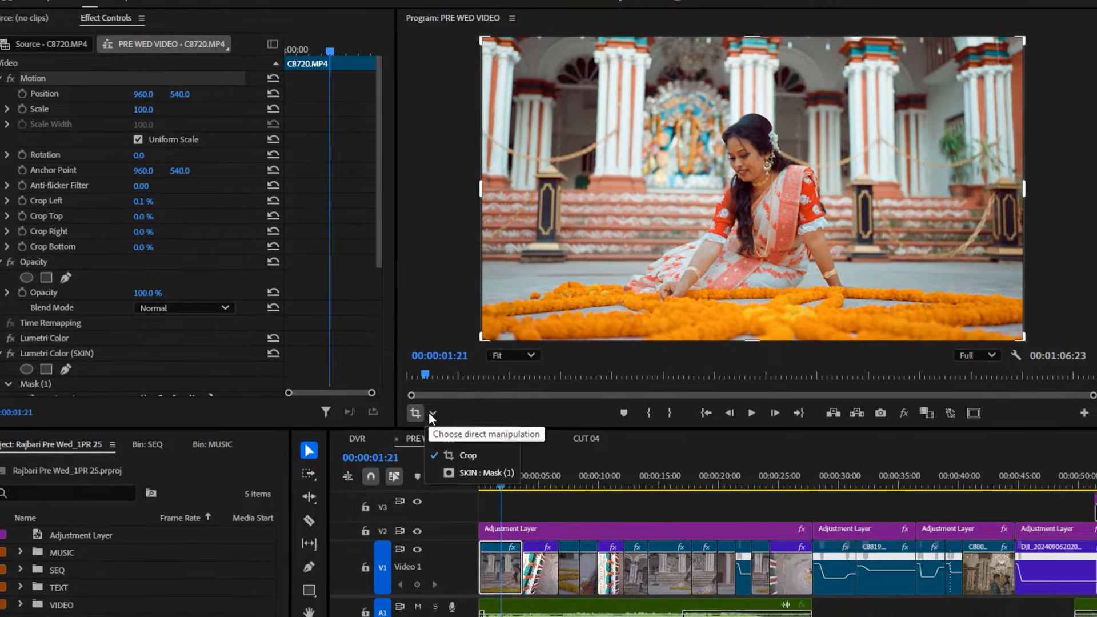
# Show the SKIN mask of the C8720.MP4 clip for direct manipulation in the Program monitor.
pyautogui.click(470, 447)
pyautogui.click(461, 472)
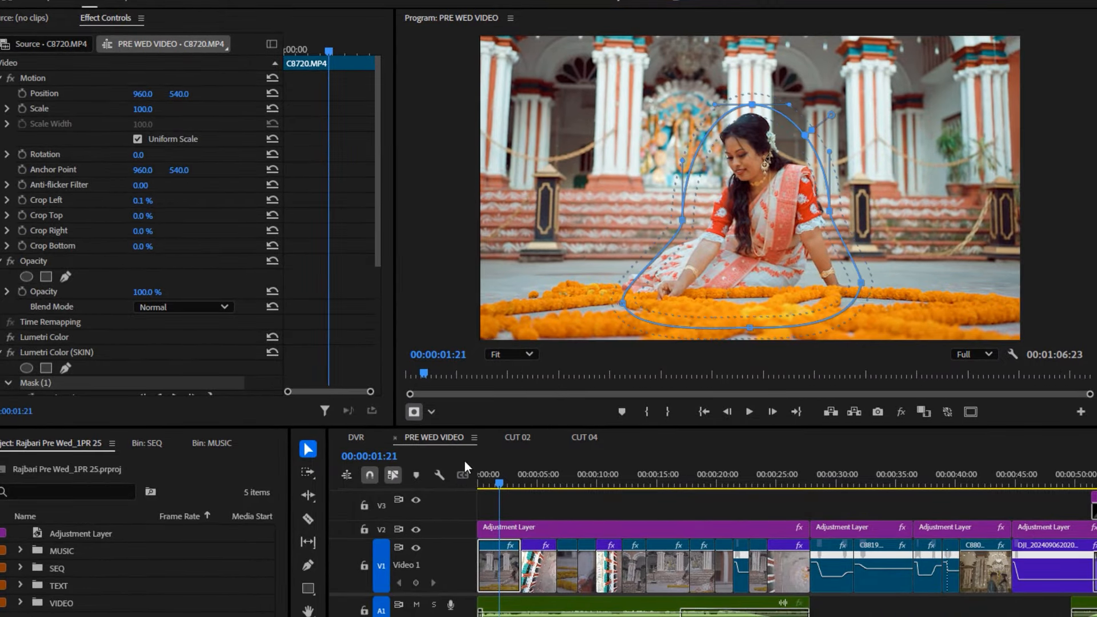
# Scale the C8720.MP4 clip down to about 65.1% with the Transform direct manipulation and reset its scale.
pyautogui.click(432, 412)
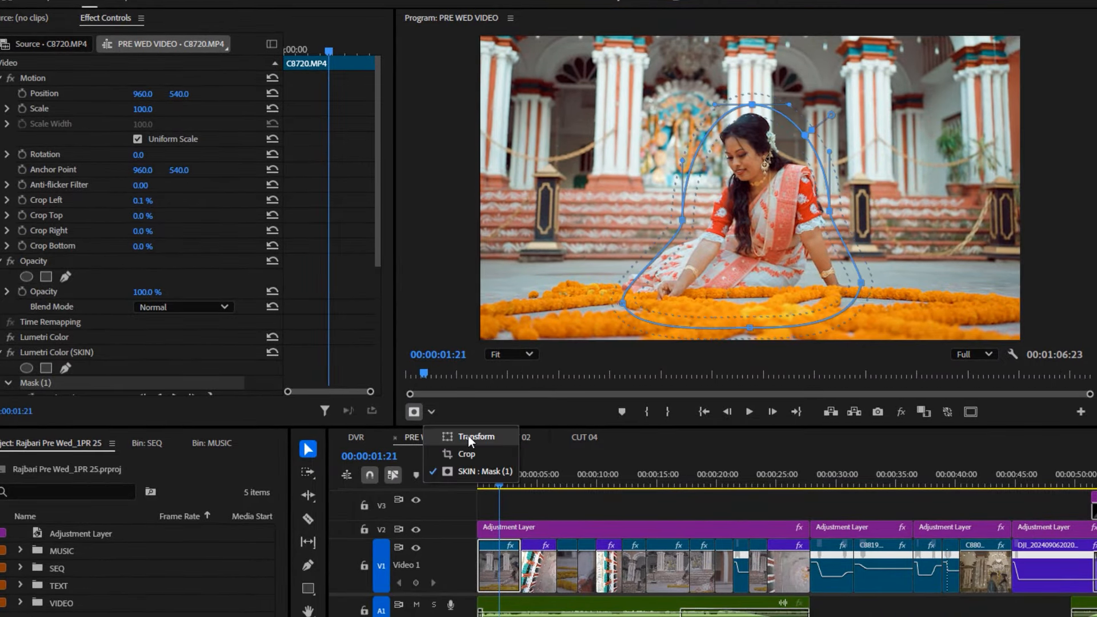
pyautogui.click(466, 436)
pyautogui.moveTo(475, 185); pyautogui.dragTo(573, 220)
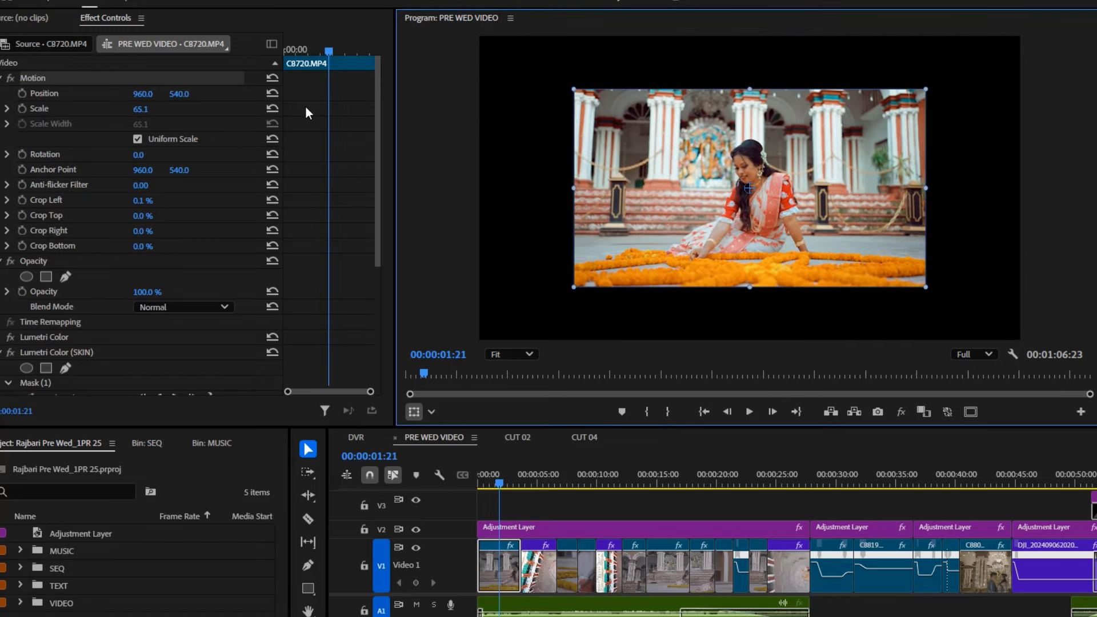
pyautogui.click(272, 108)
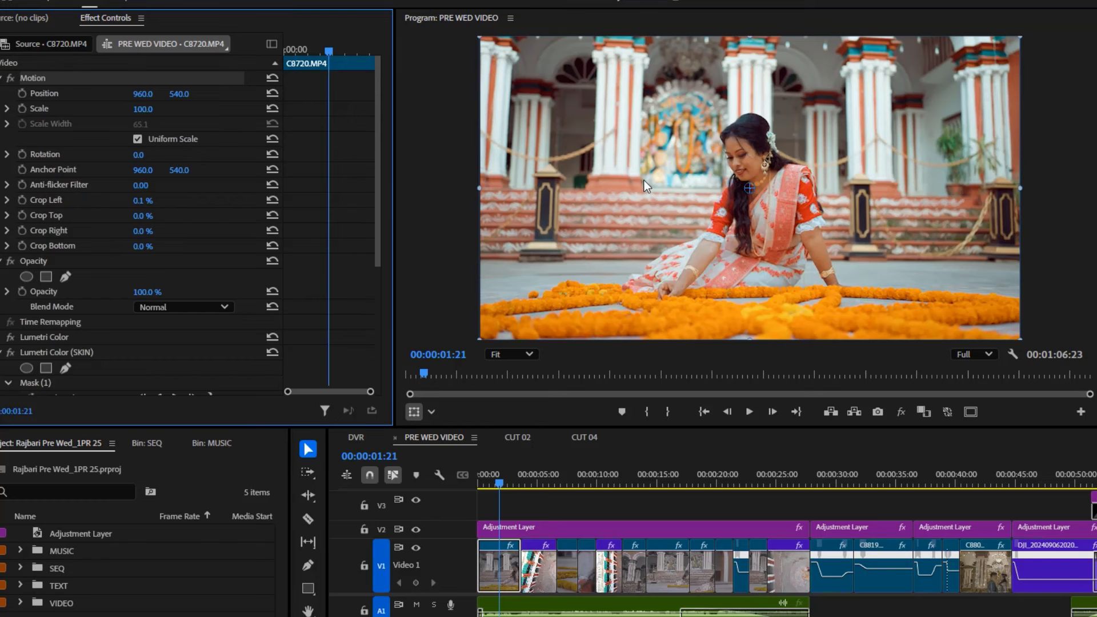
# Zoom the Program monitor preview out and in, and return it to Fit.
pyautogui.scroll(-5, 643, 184)
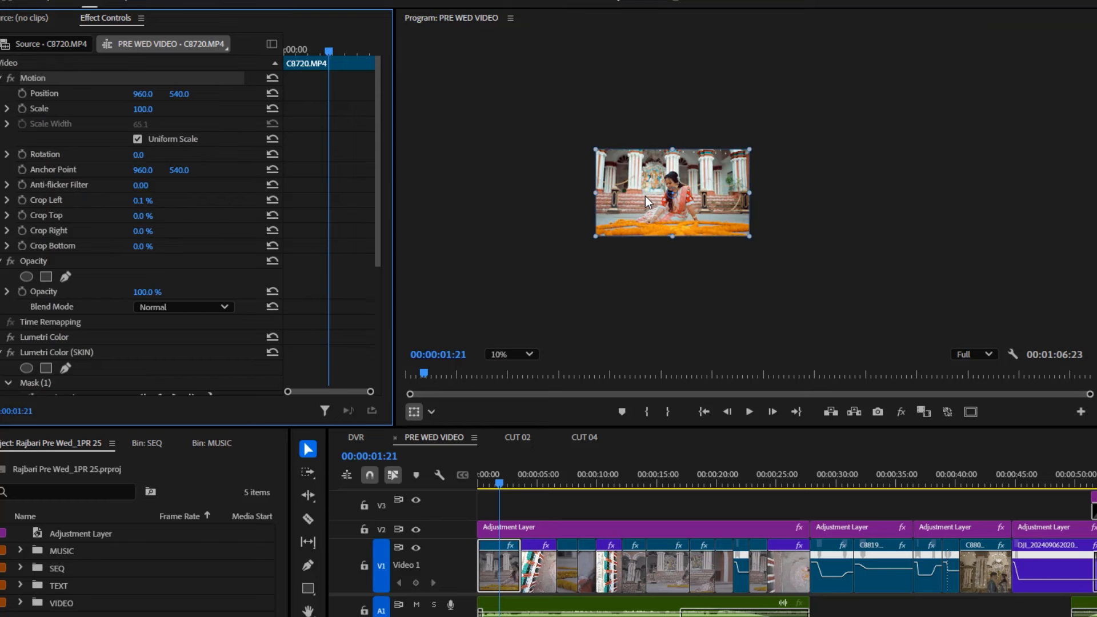
pyautogui.scroll(3, 629, 178)
pyautogui.scroll(-3, 639, 197)
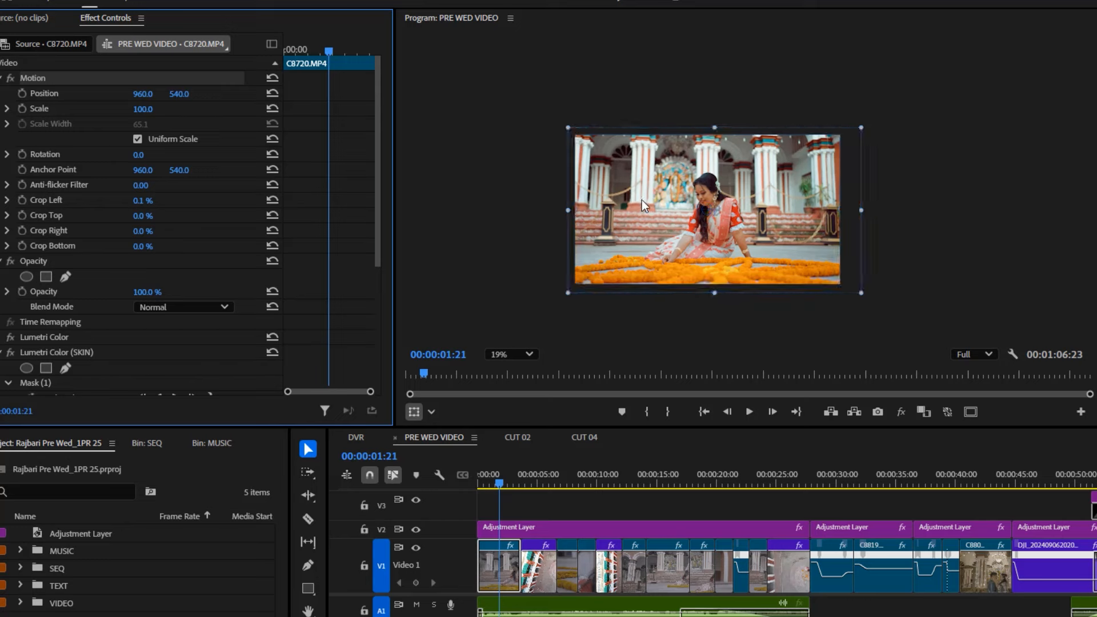
pyautogui.scroll(5, 643, 200)
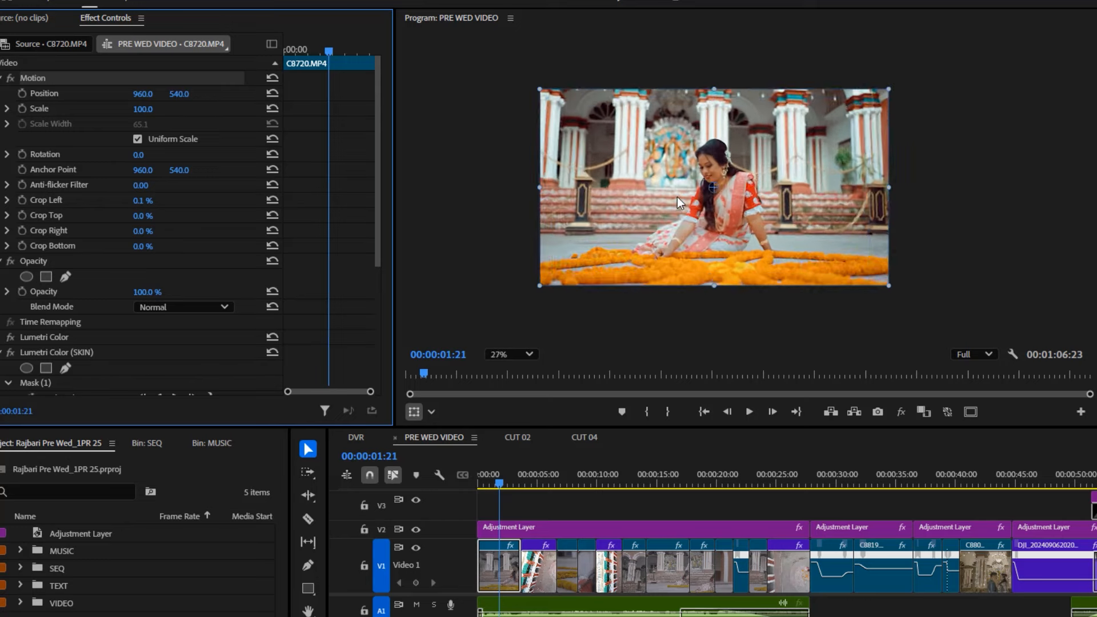
pyautogui.scroll(-2, 676, 204)
pyautogui.scroll(1, 650, 245)
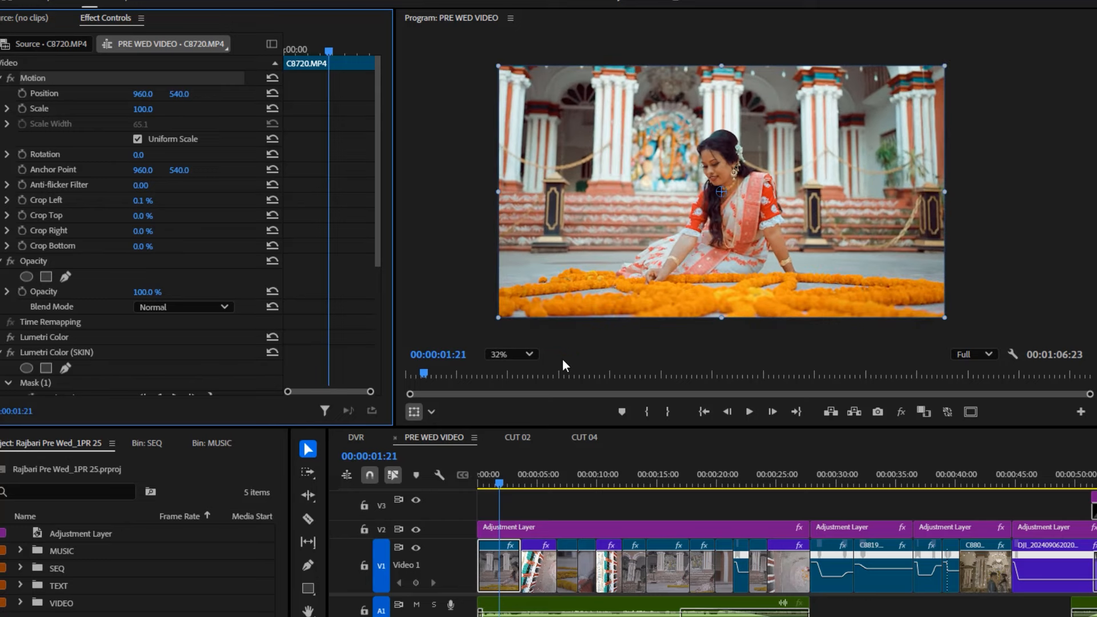
pyautogui.click(530, 355)
pyautogui.click(514, 376)
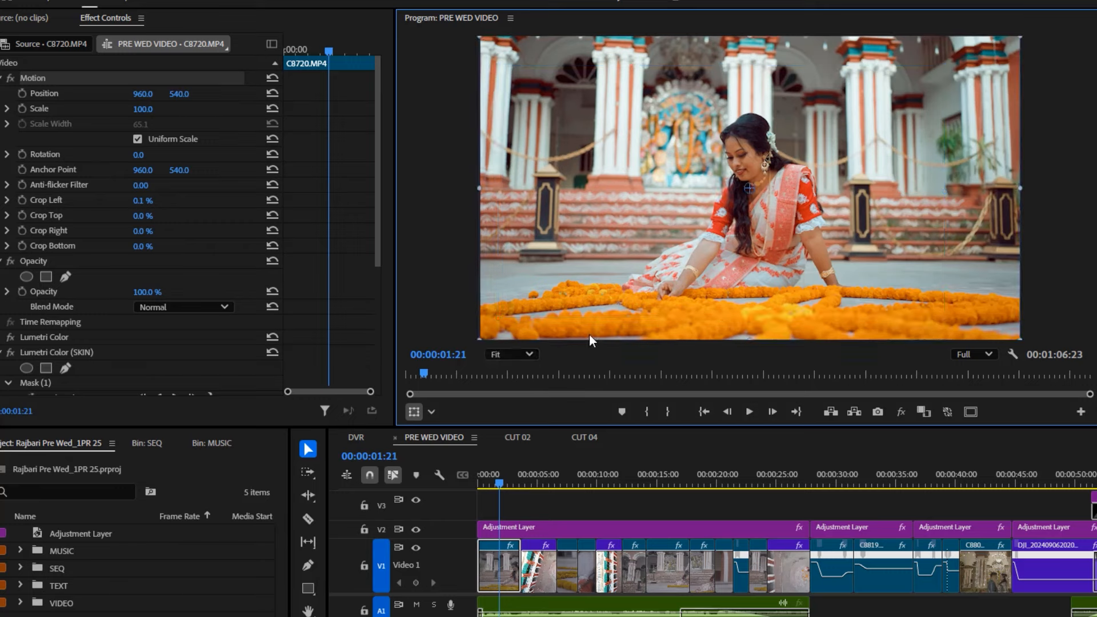
# Switch the C8720.MP4 clip's direct manipulation to Crop and try the other direct manipulation modes.
pyautogui.moveTo(430, 428); pyautogui.dragTo(430, 486)
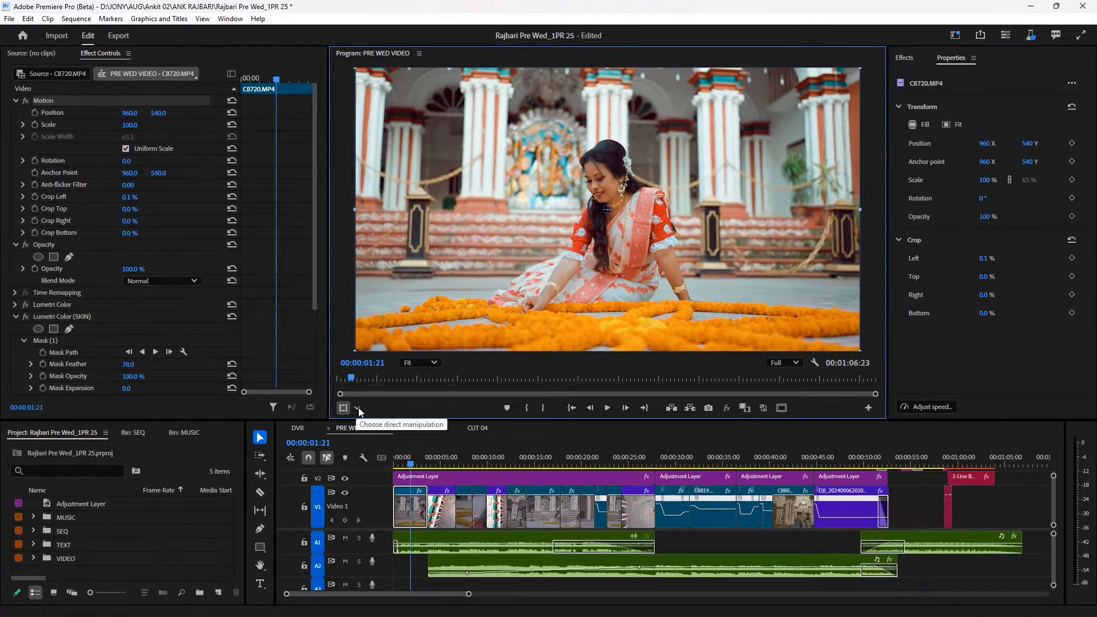
pyautogui.click(432, 468)
pyautogui.click(382, 442)
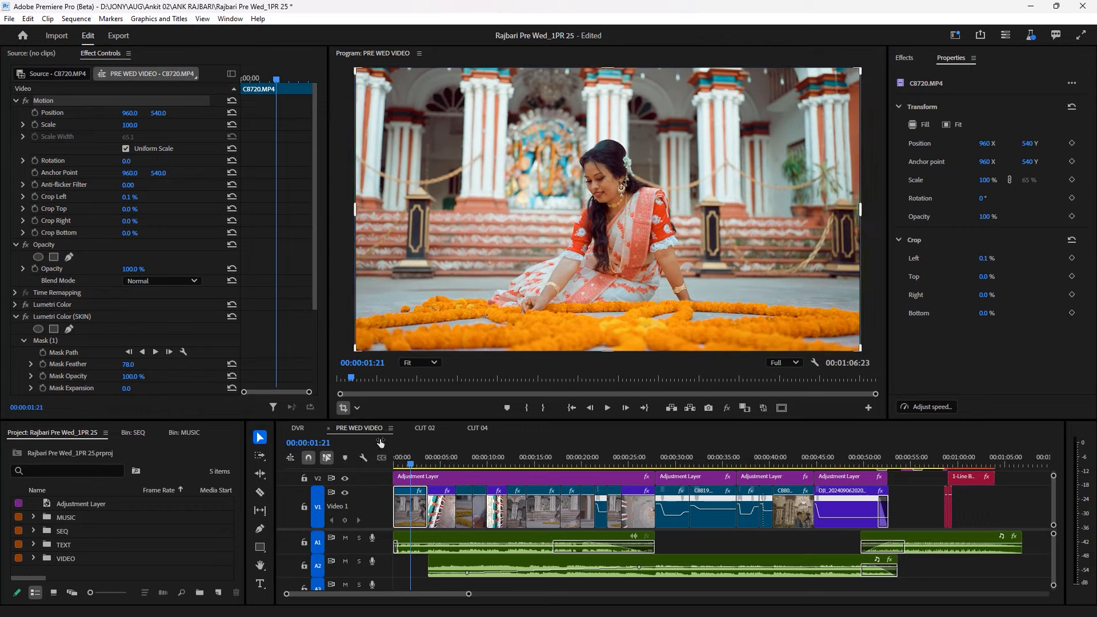
pyautogui.click(357, 407)
pyautogui.click(394, 455)
pyautogui.click(358, 408)
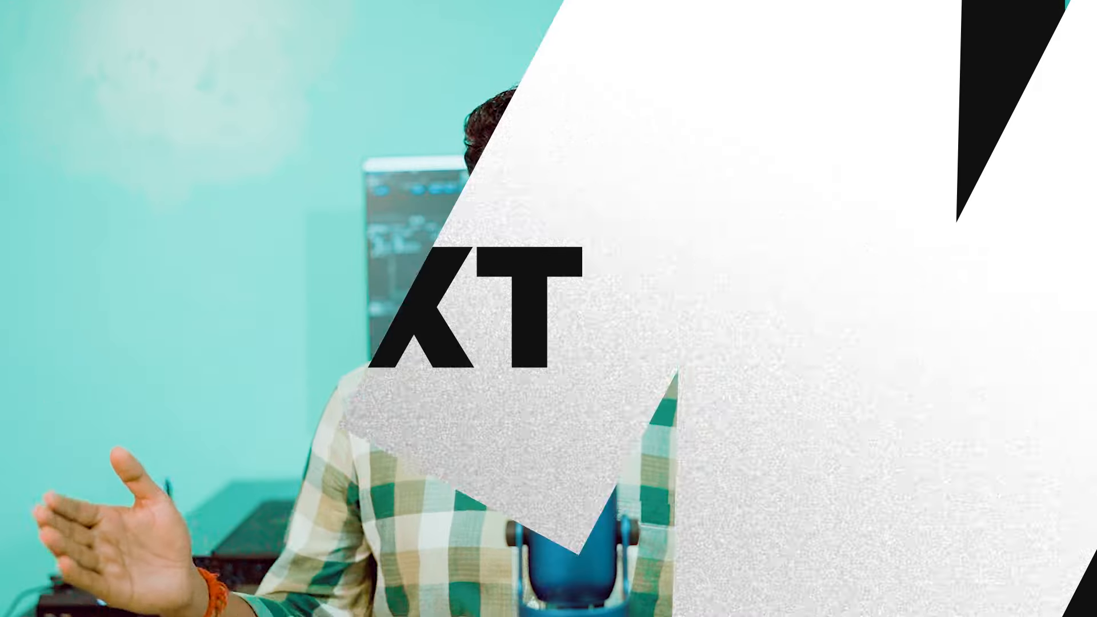